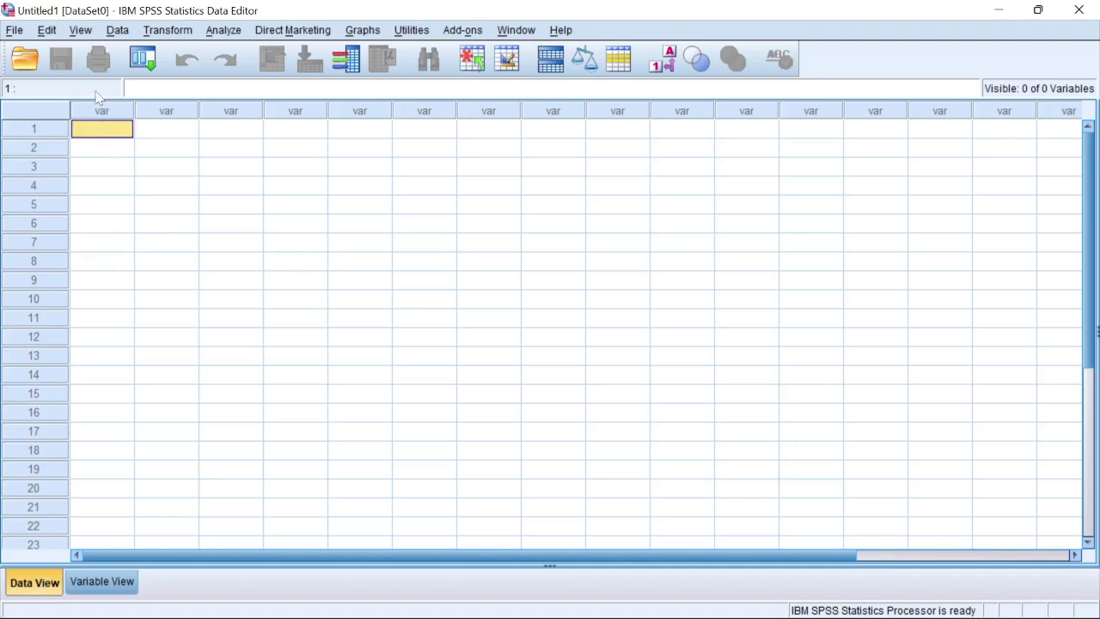
In the Word project write-up, select the 'Background Characteristics of the participants' heading
mouse_move(591, 615)
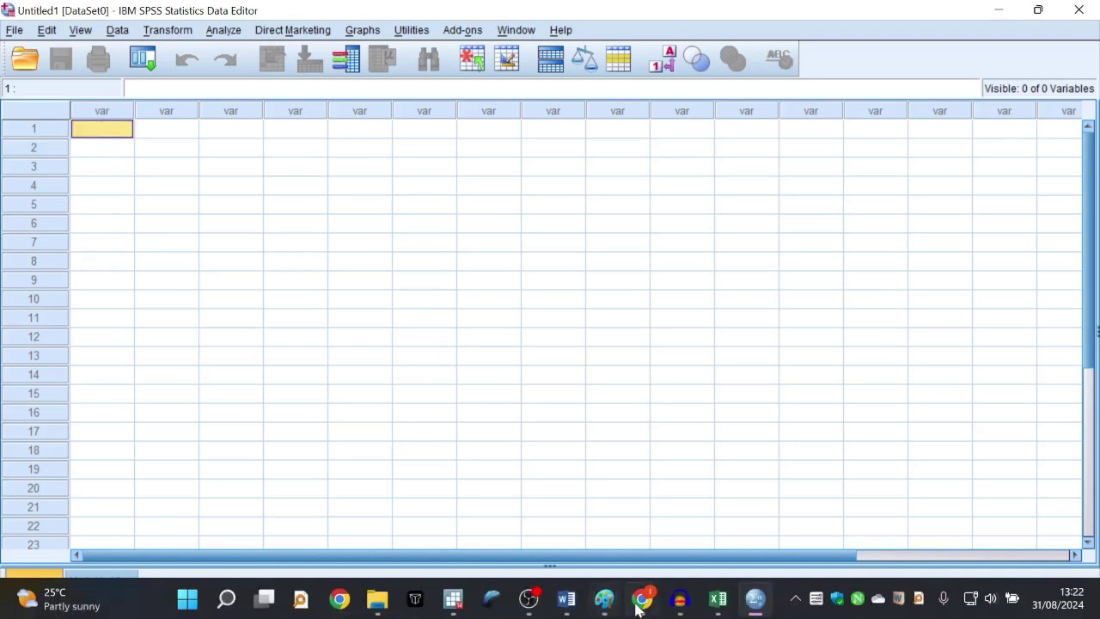
left_click(567, 599)
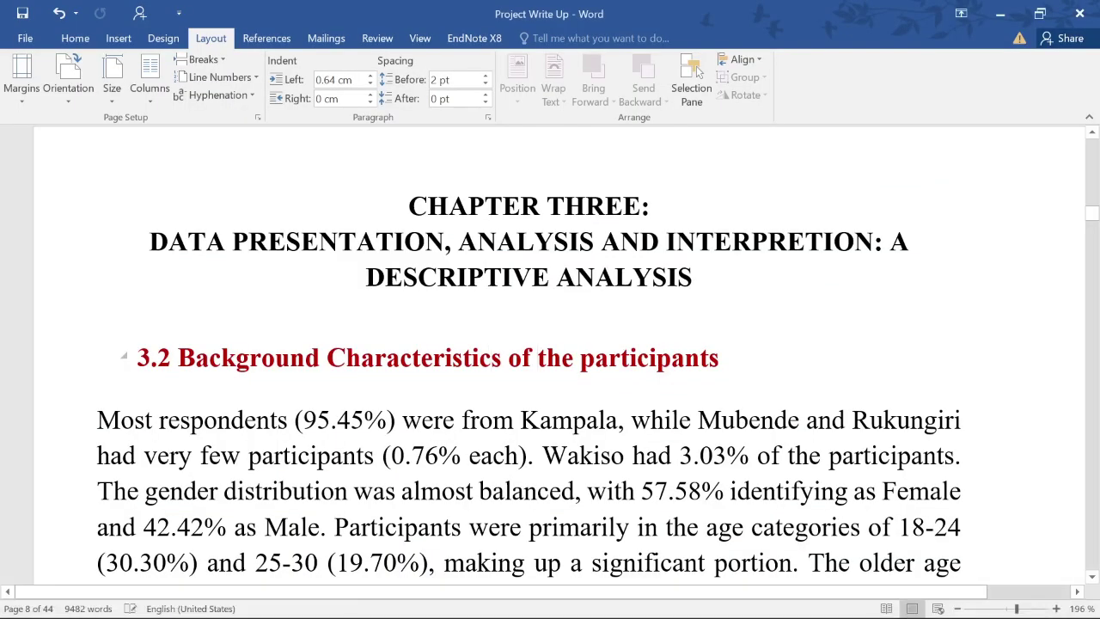
left_click_drag(730, 358, 178, 358)
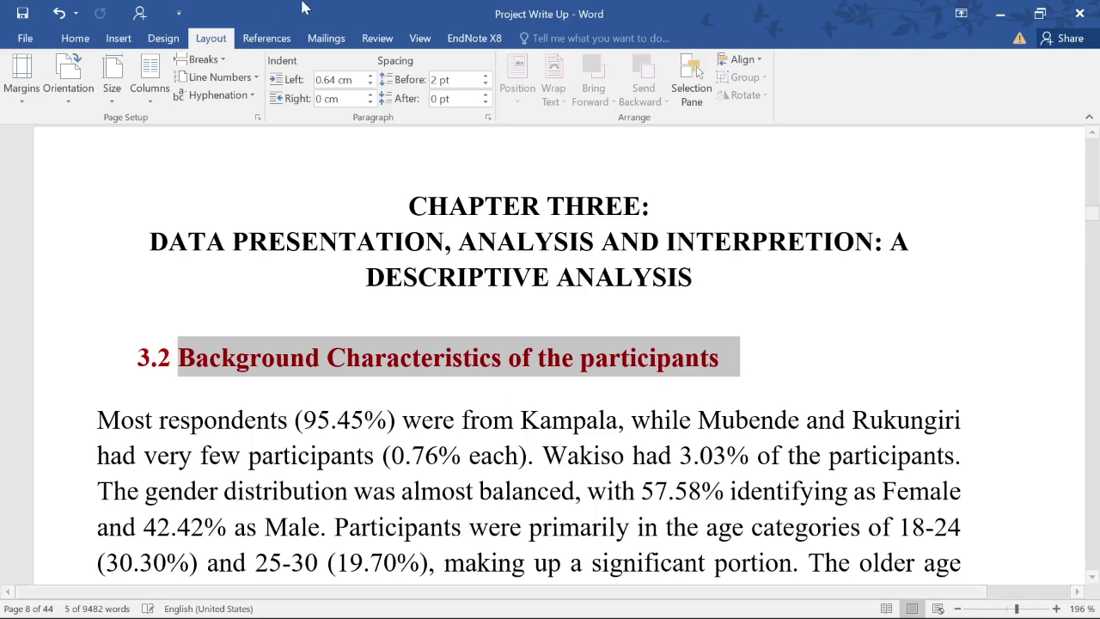
key("Up")
scroll(697, 73, "down", 2)
scroll(198, 304, "up", 2)
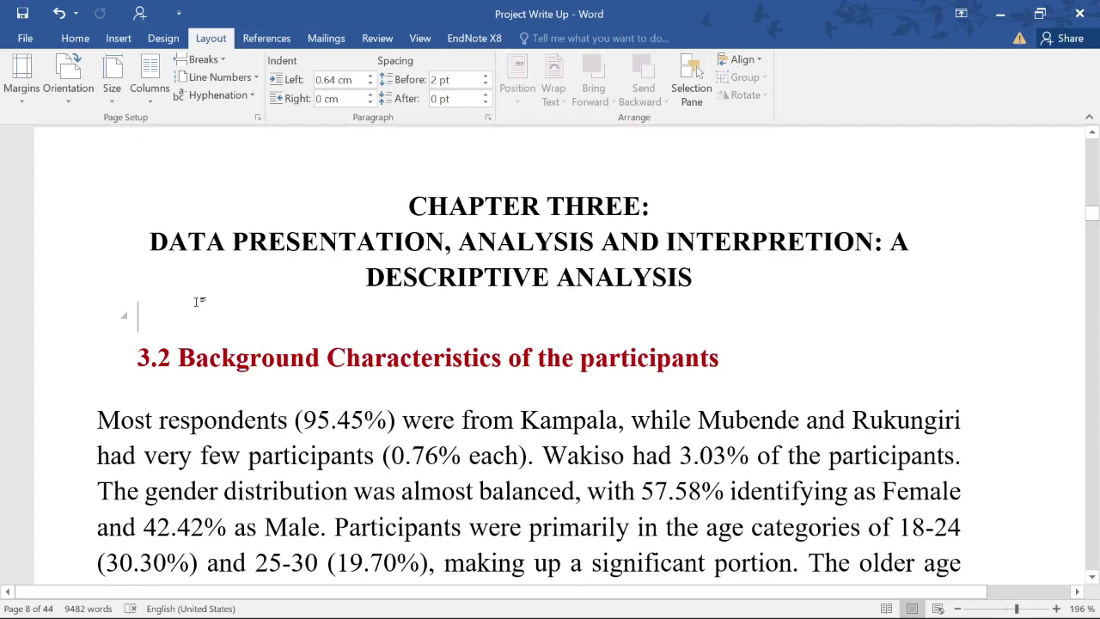
Place the caret around 'Kampala' in the write-up's first paragraph and scroll through it
left_click(364, 418)
left_click_drag(799, 419, 847, 420)
left_click(619, 420)
left_click(519, 419)
scroll(550, 353, "down", 4)
scroll(550, 353, "up", 3)
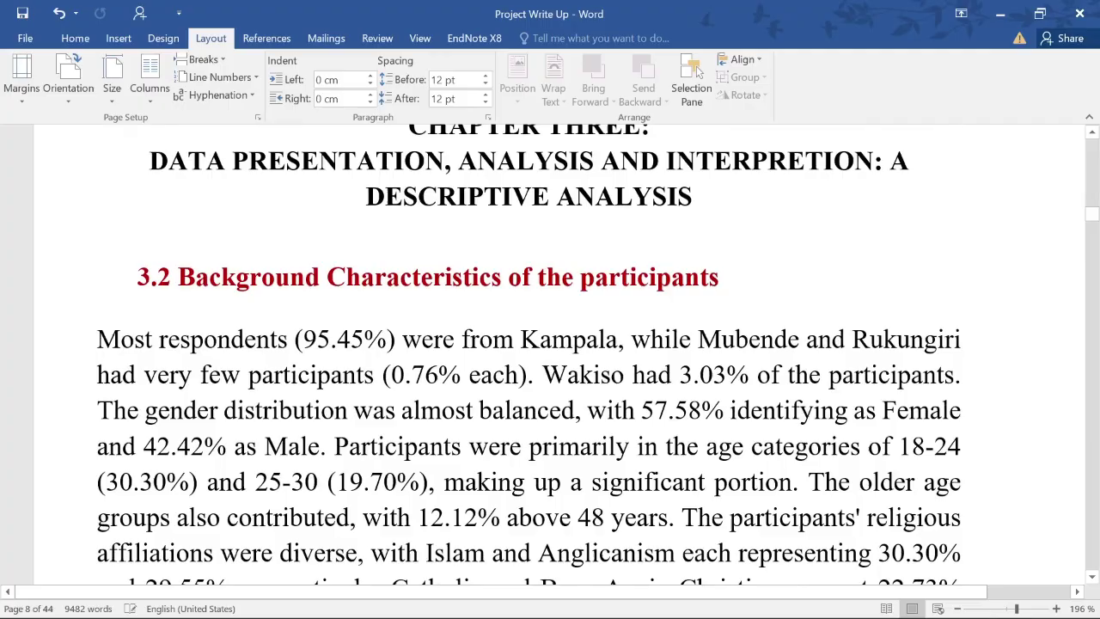
scroll(550, 353, "down", 1)
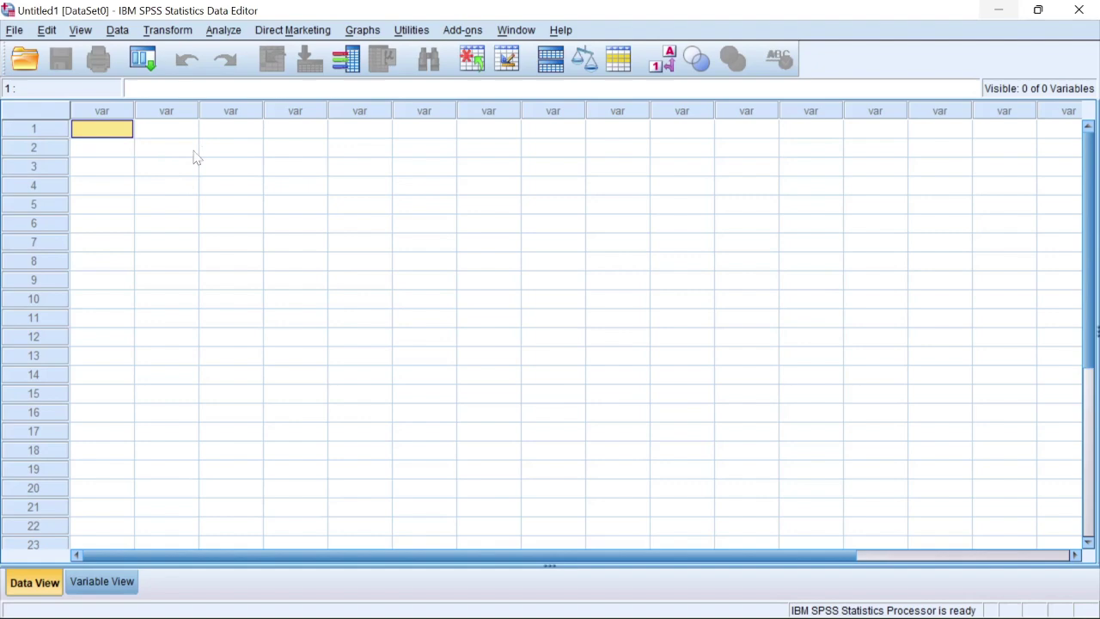
Choose File > Open > Data and limit Files of type to Excel (*.xls, *.xlsx, *.xlsm)
left_click(15, 31)
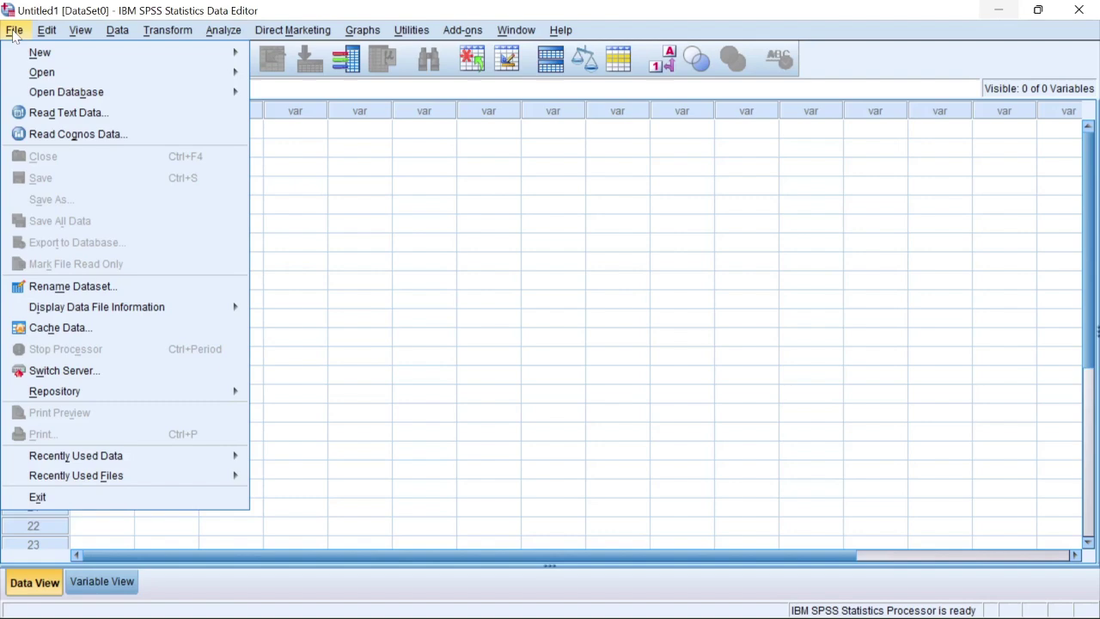
mouse_move(175, 76)
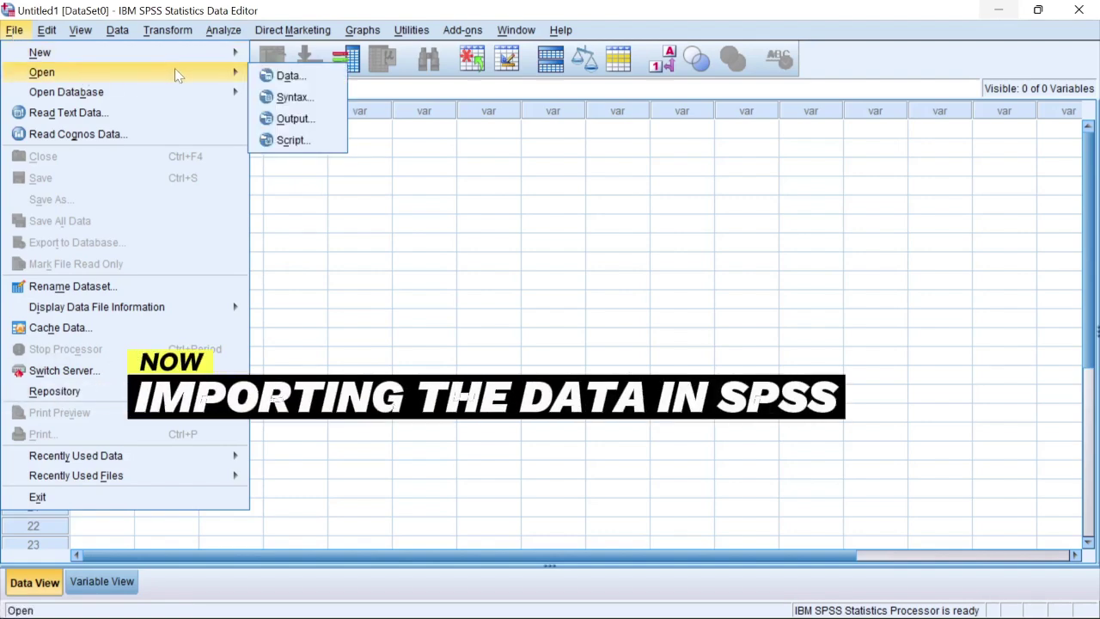
left_click(292, 76)
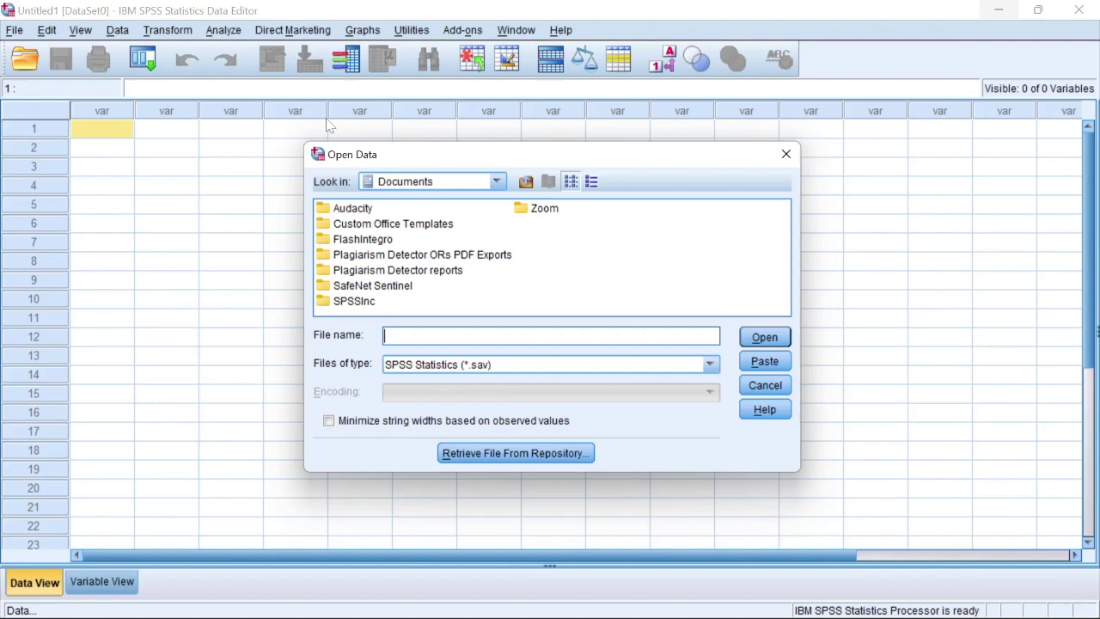
left_click(710, 364)
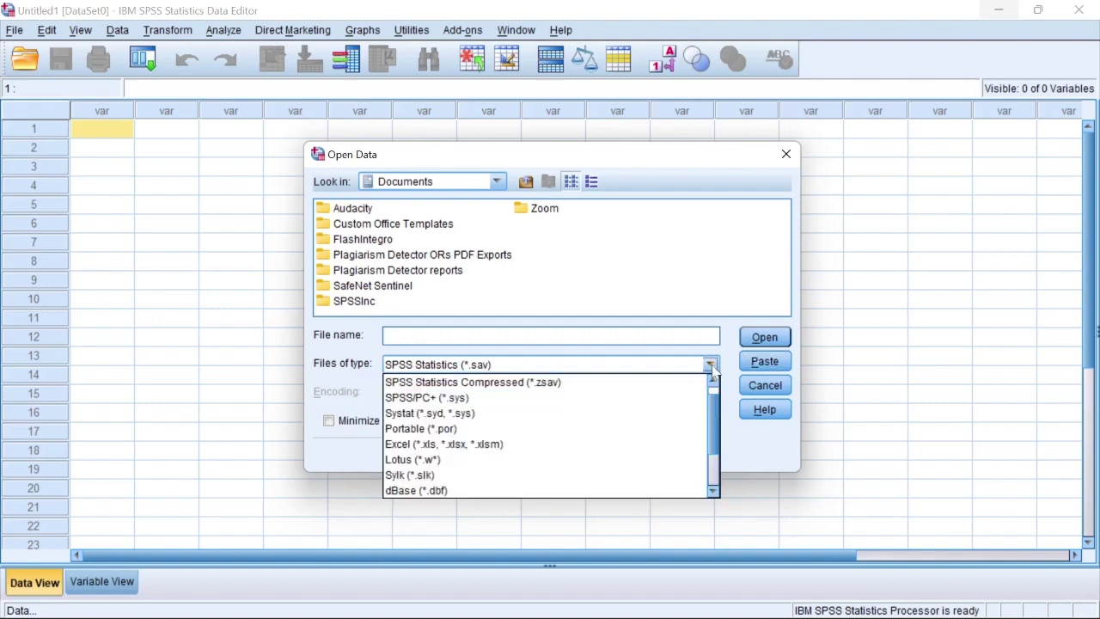
left_click(510, 444)
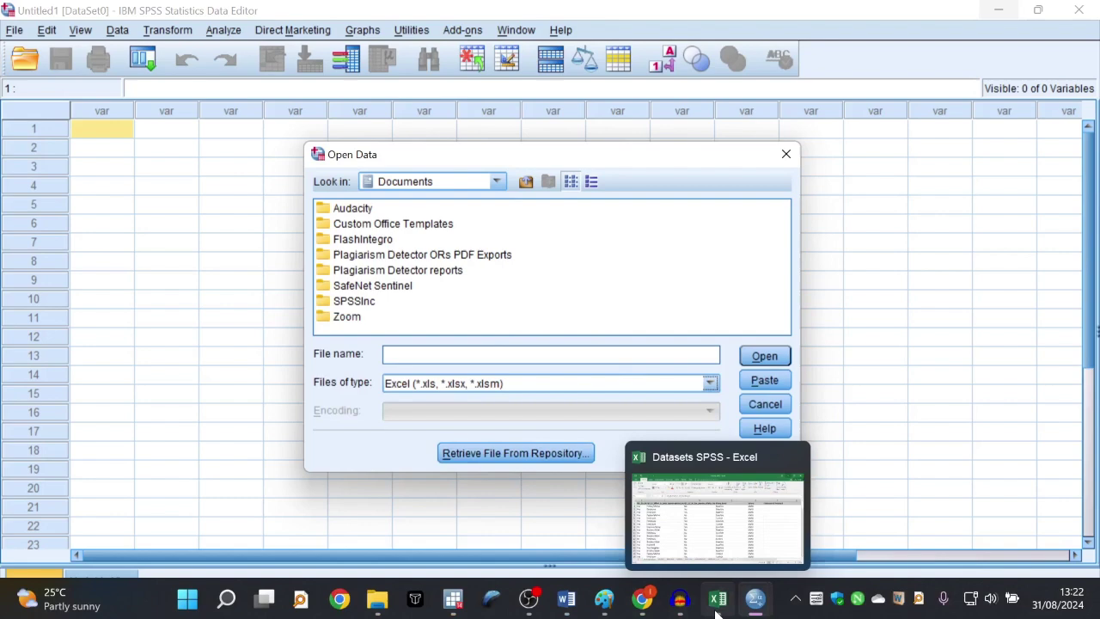
Glance at the Datasets SPSS workbook, then confirm Excel remains the Open Data file type
left_click(717, 610)
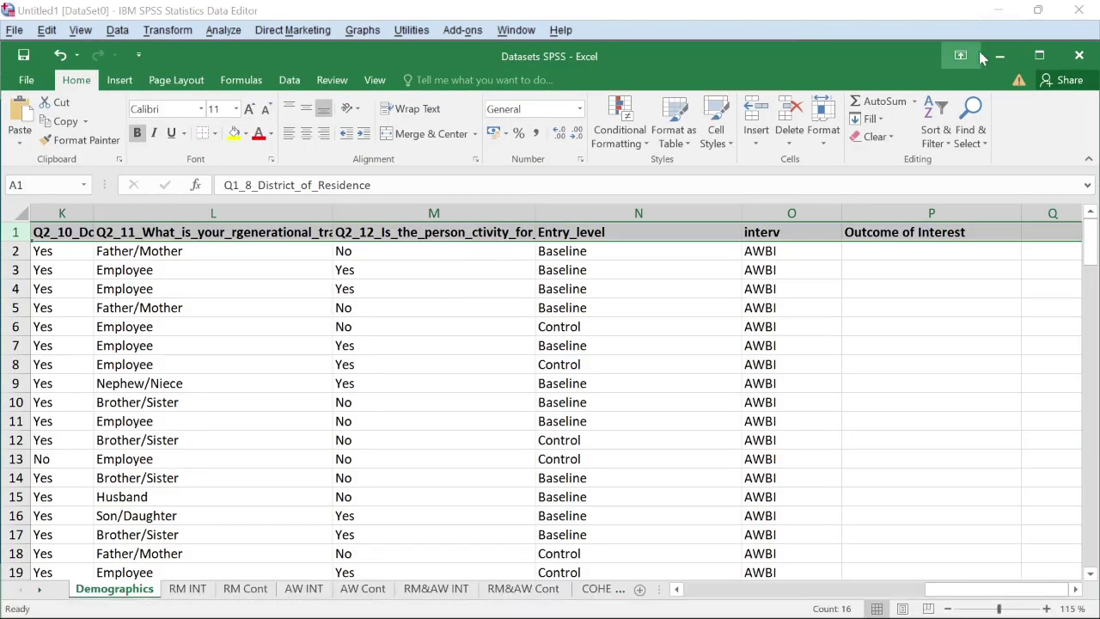
left_click(1000, 55)
left_click(710, 384)
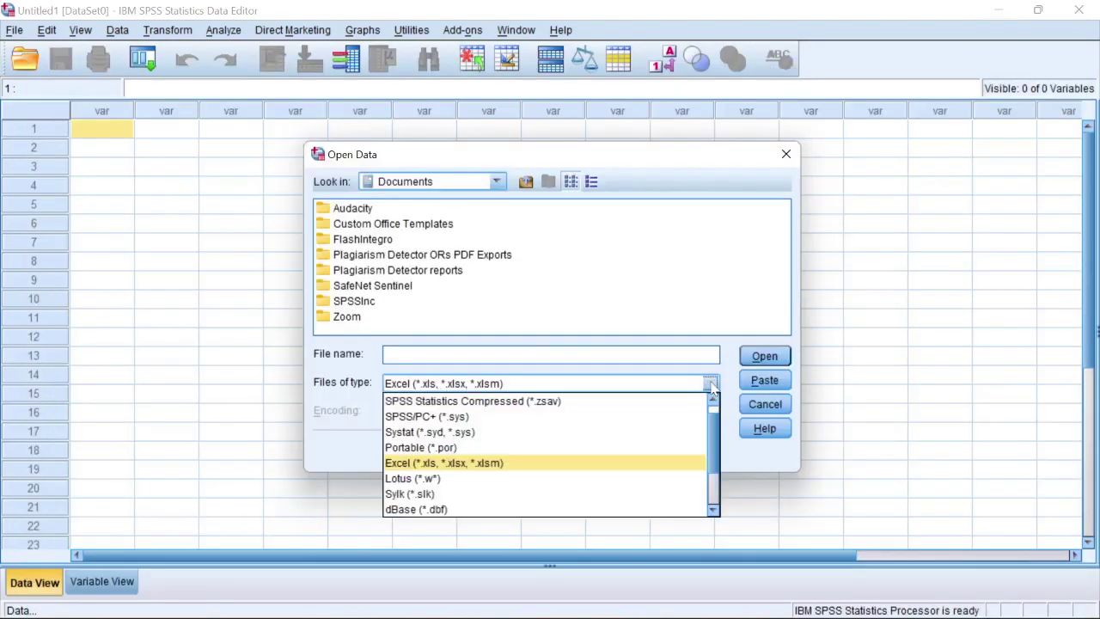
left_click(445, 464)
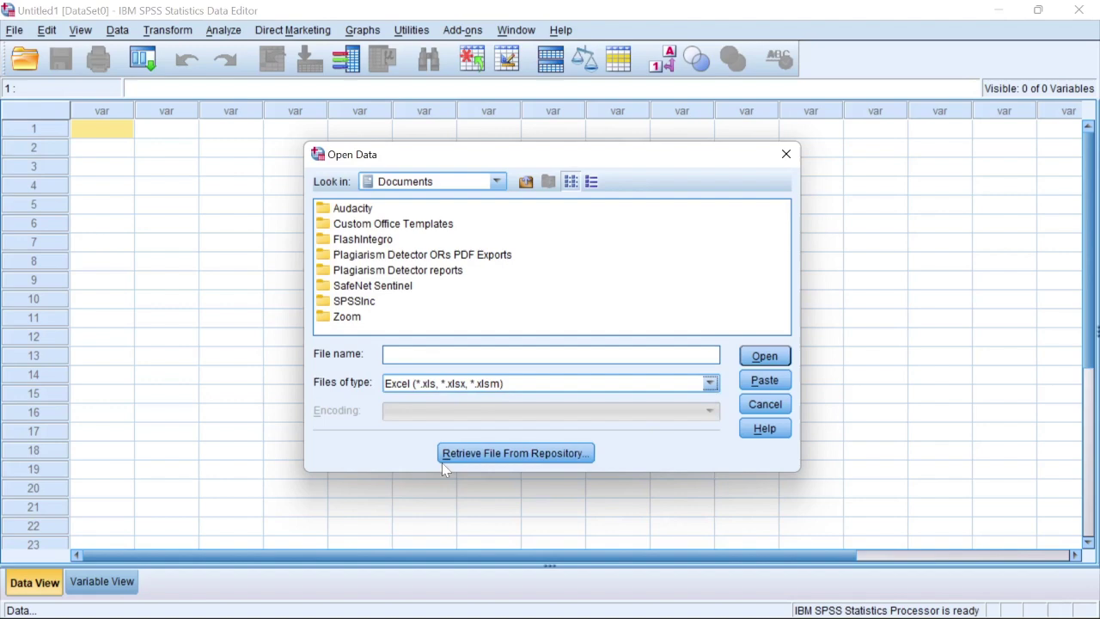
left_click(710, 383)
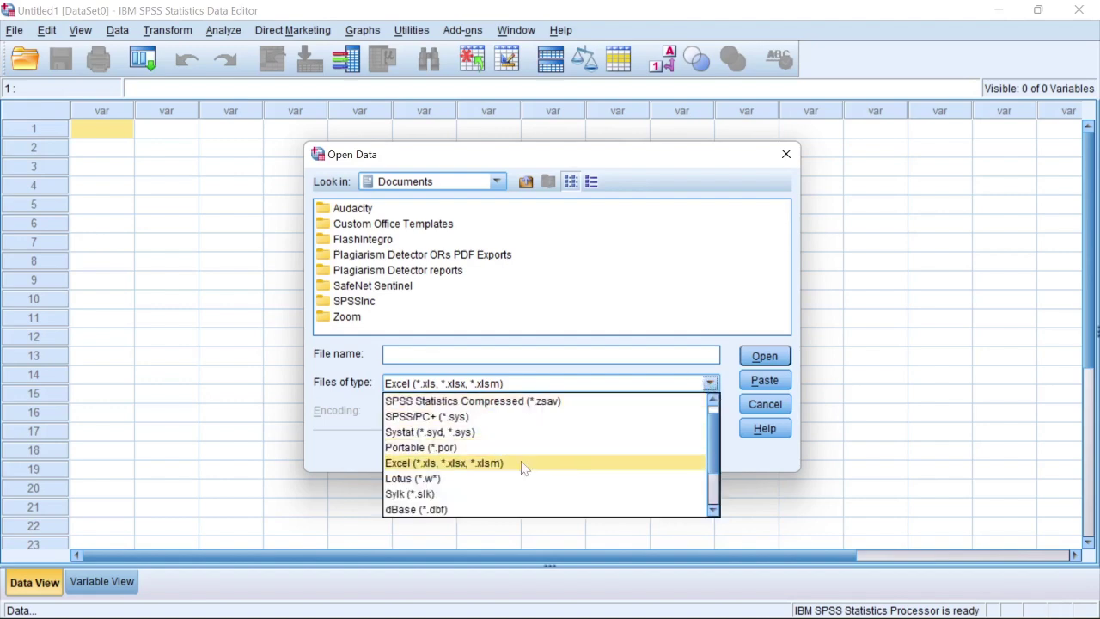
left_click(493, 464)
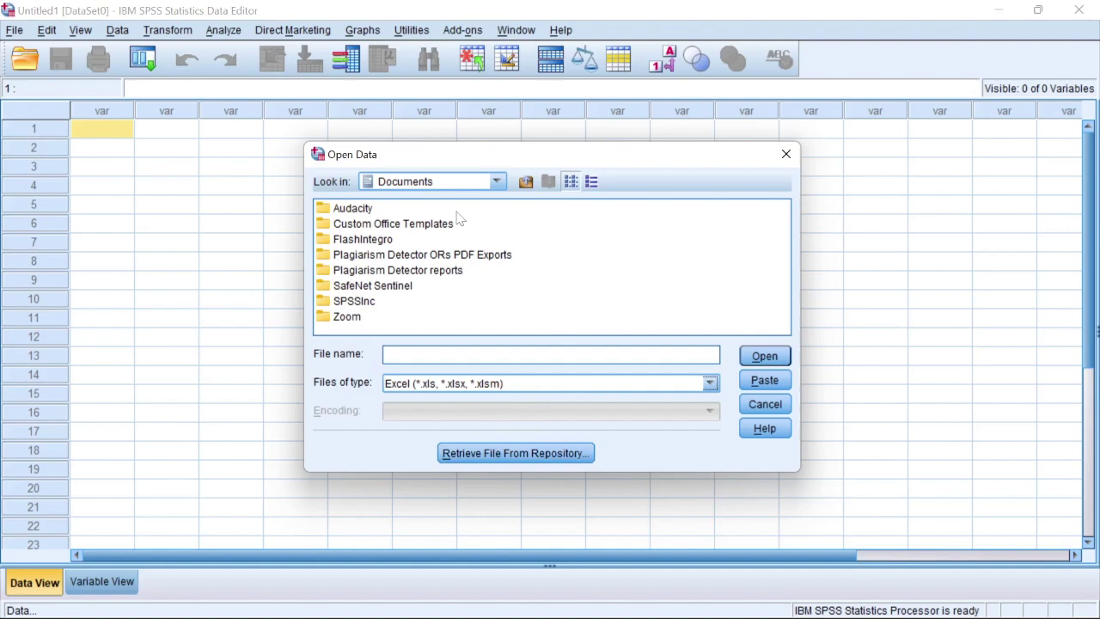
left_click(710, 383)
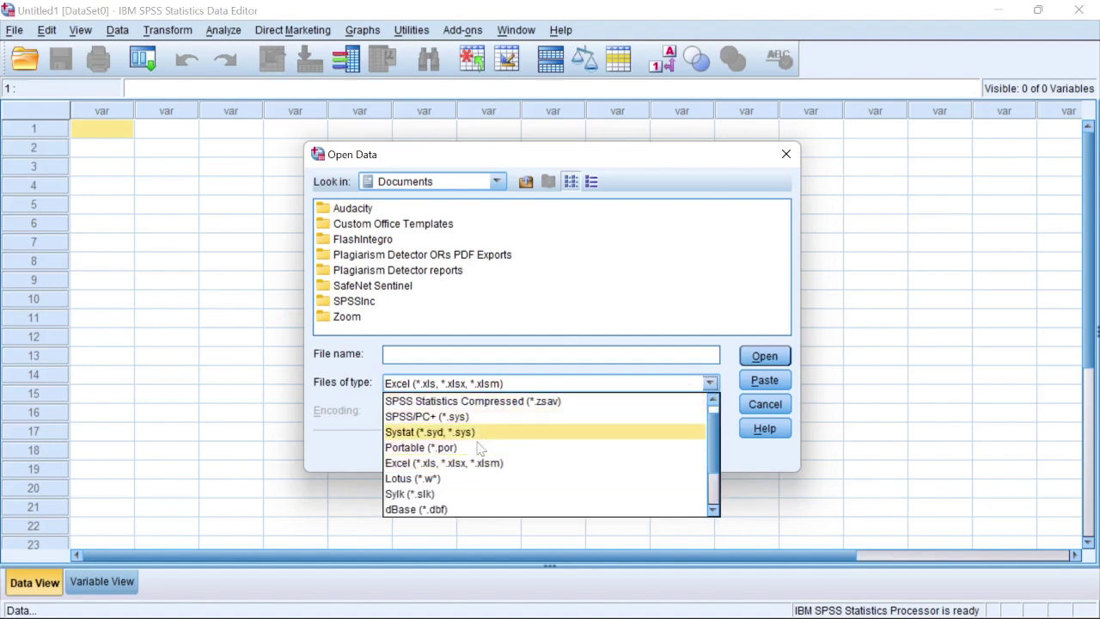
scroll(453, 454, "down", 2)
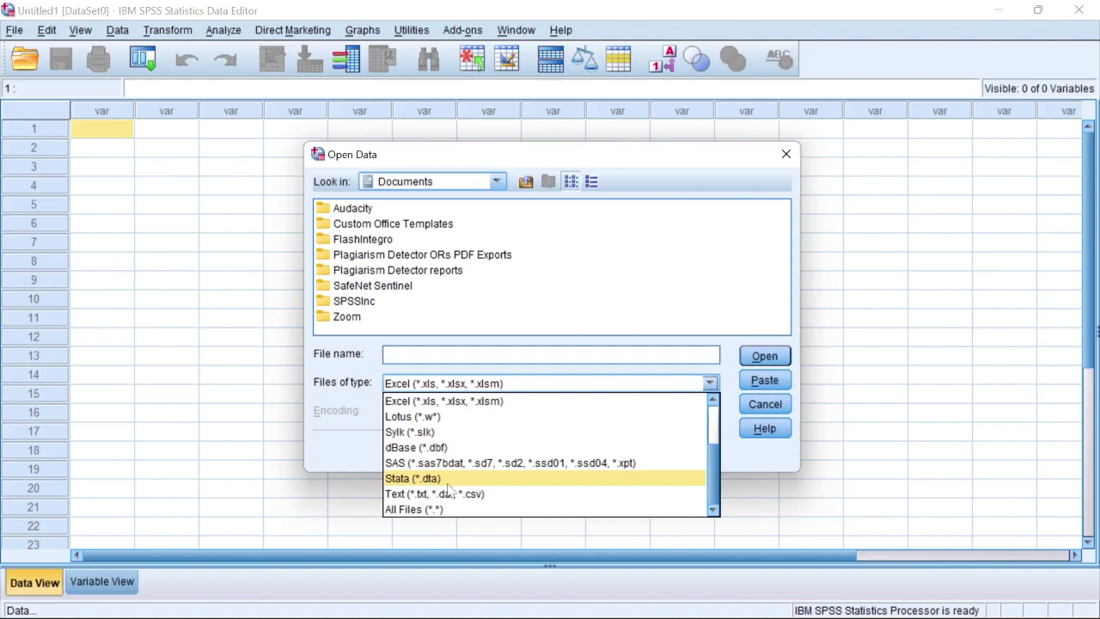
scroll(400, 488, "up", 2)
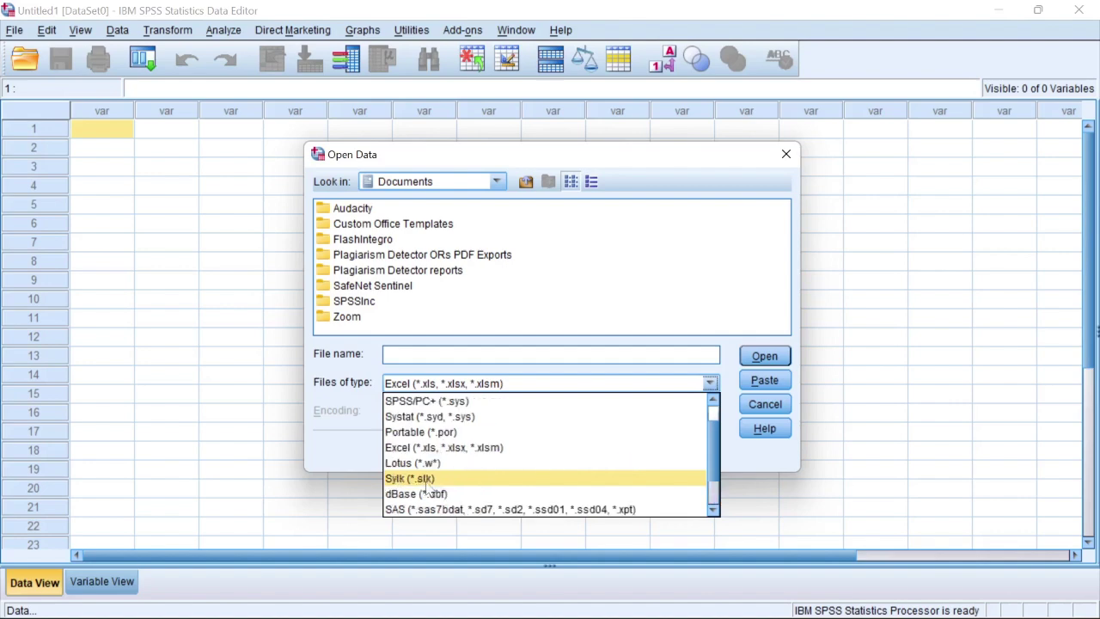
left_click(342, 359)
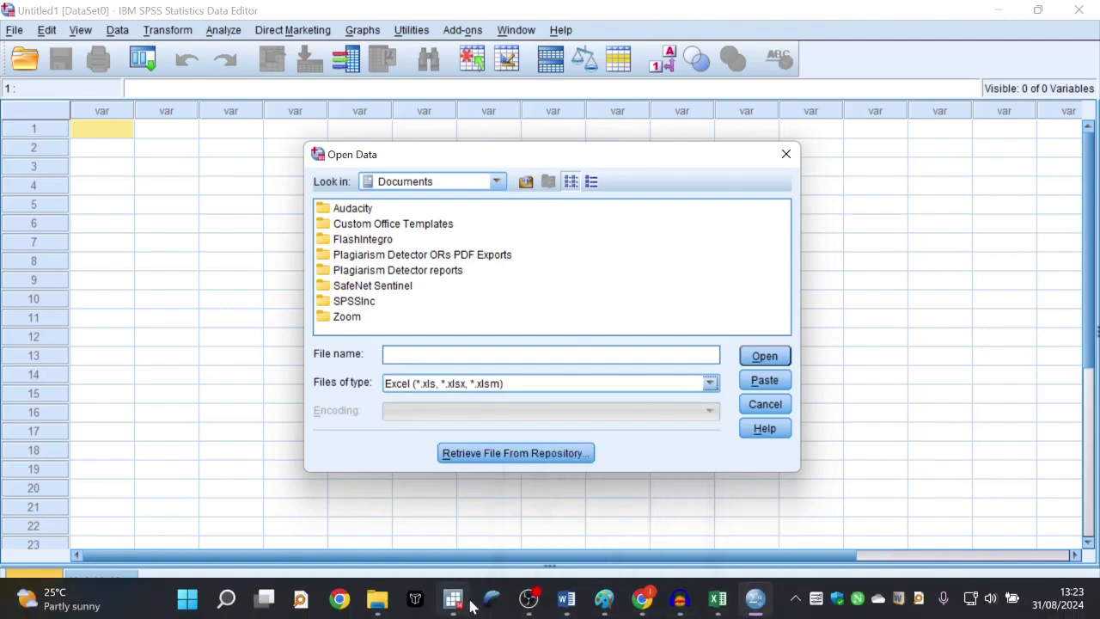
left_click(456, 602)
left_click(866, 187)
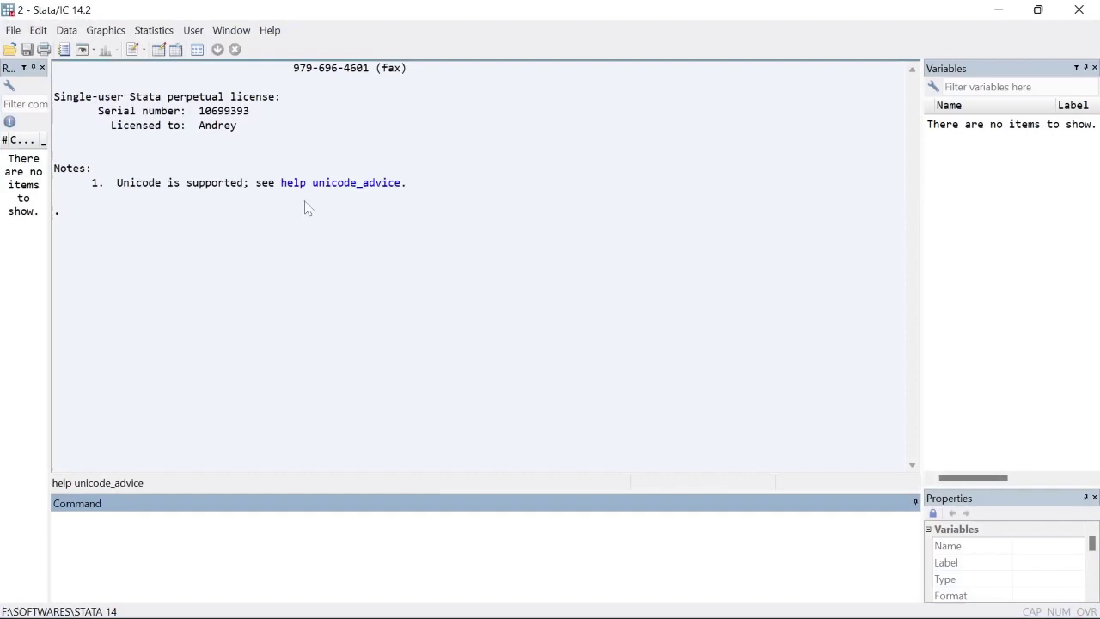
left_click(13, 29)
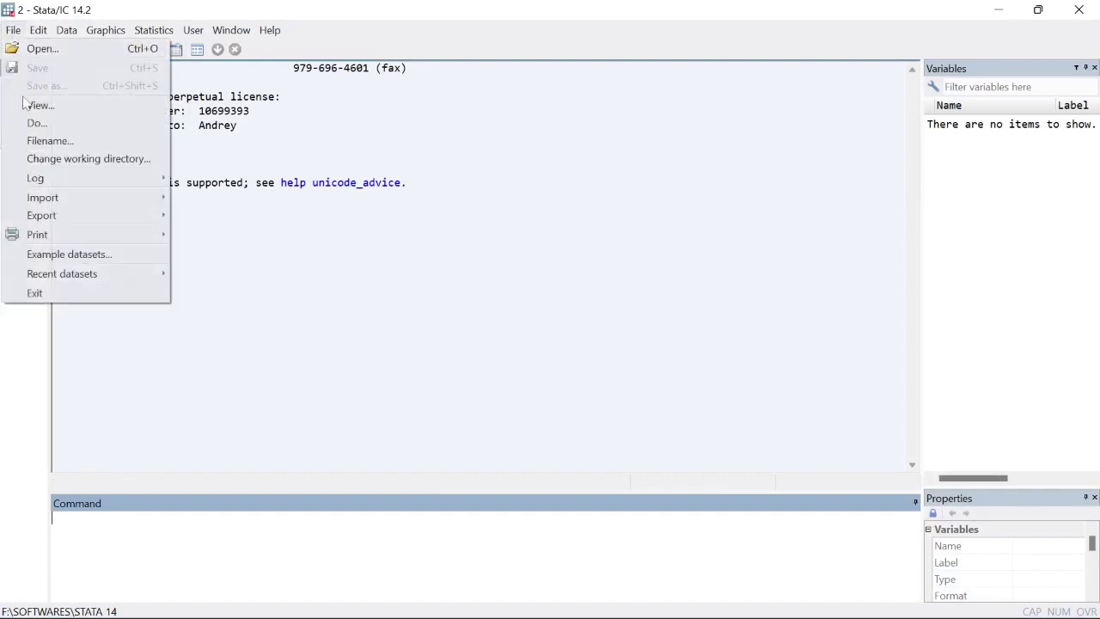
mouse_move(54, 200)
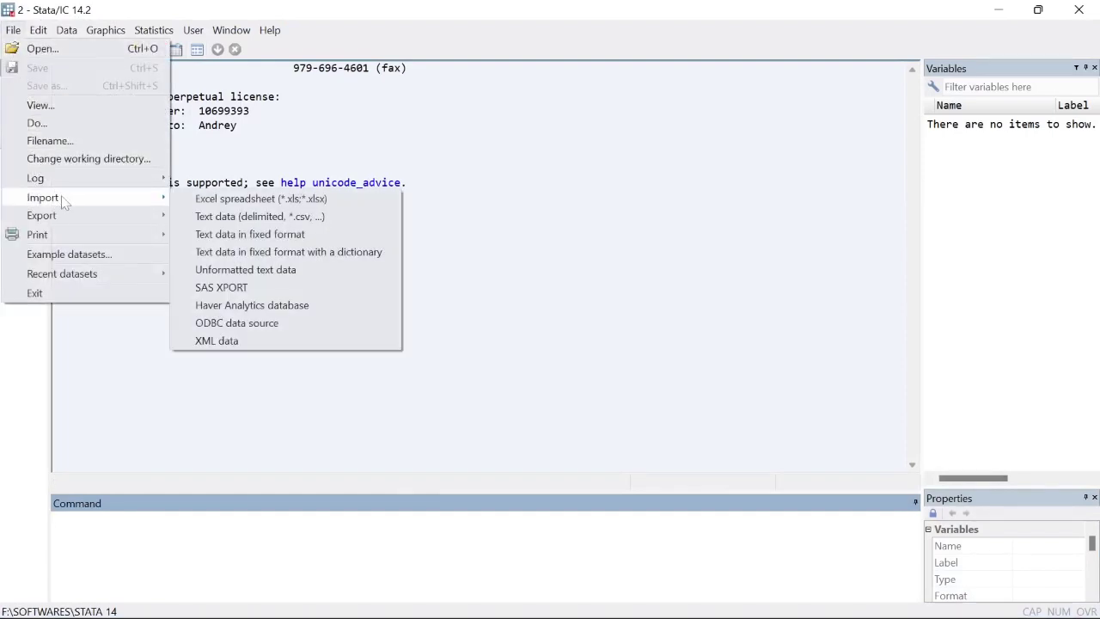
left_click(696, 99)
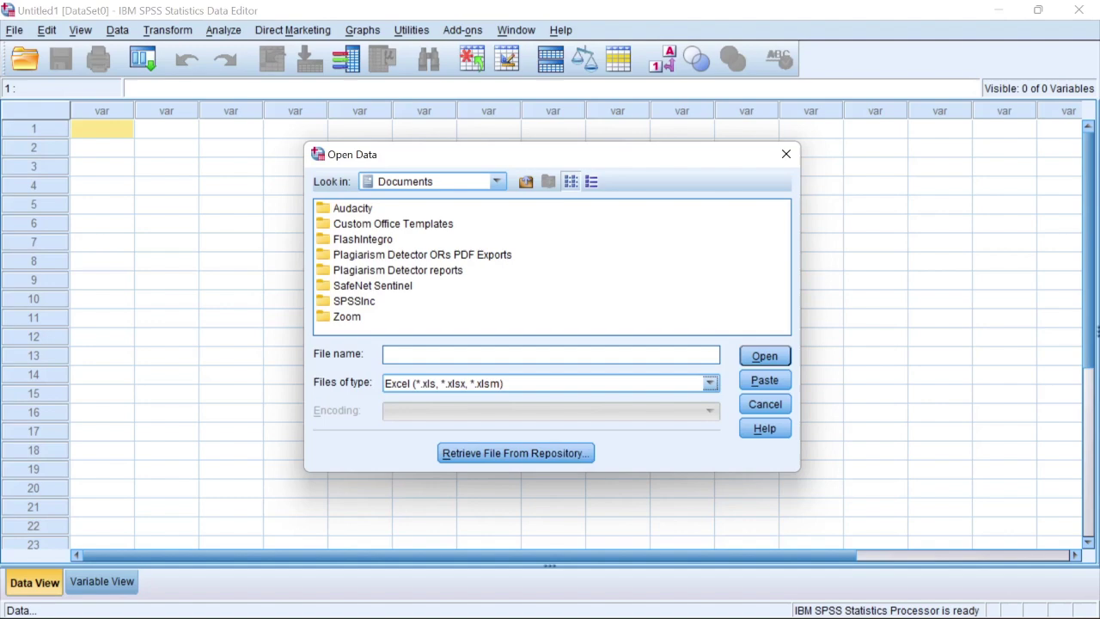
Browse Local Disk (F:) into the YOUTUBE > STATIC GENE CHANNEL folder
left_click(496, 182)
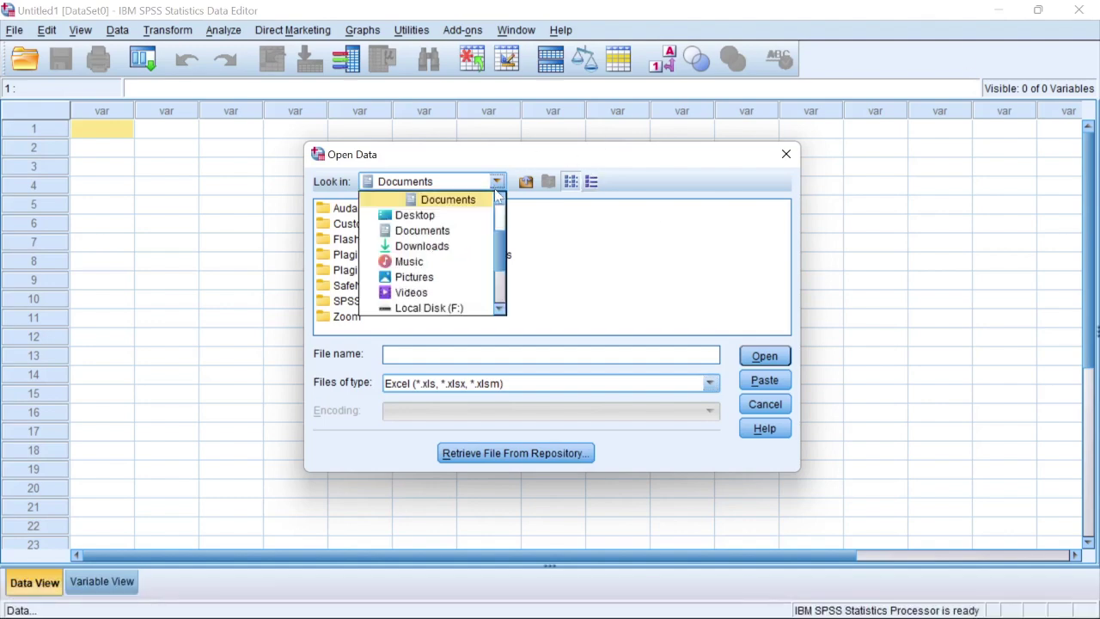
left_click(448, 308)
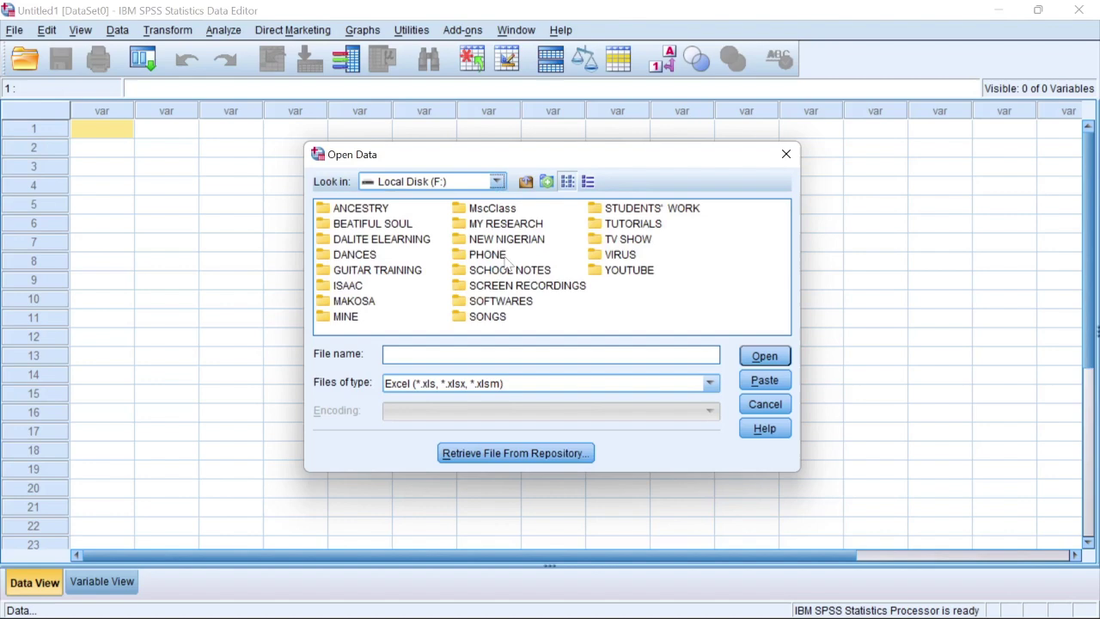
left_click(377, 270)
key("y")
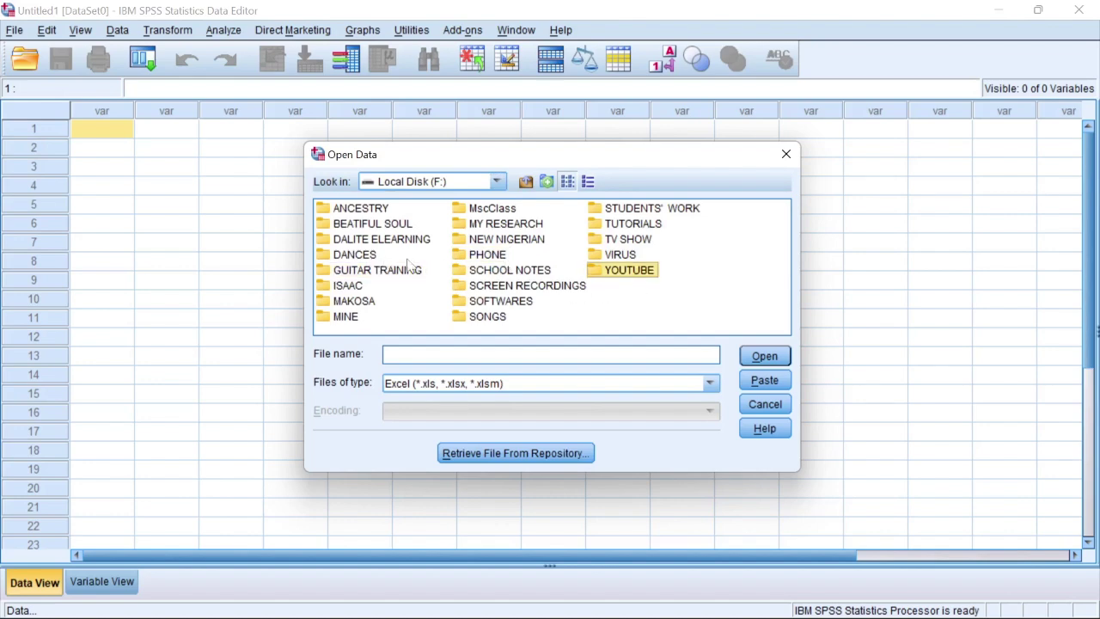
key("Return")
left_click(363, 256)
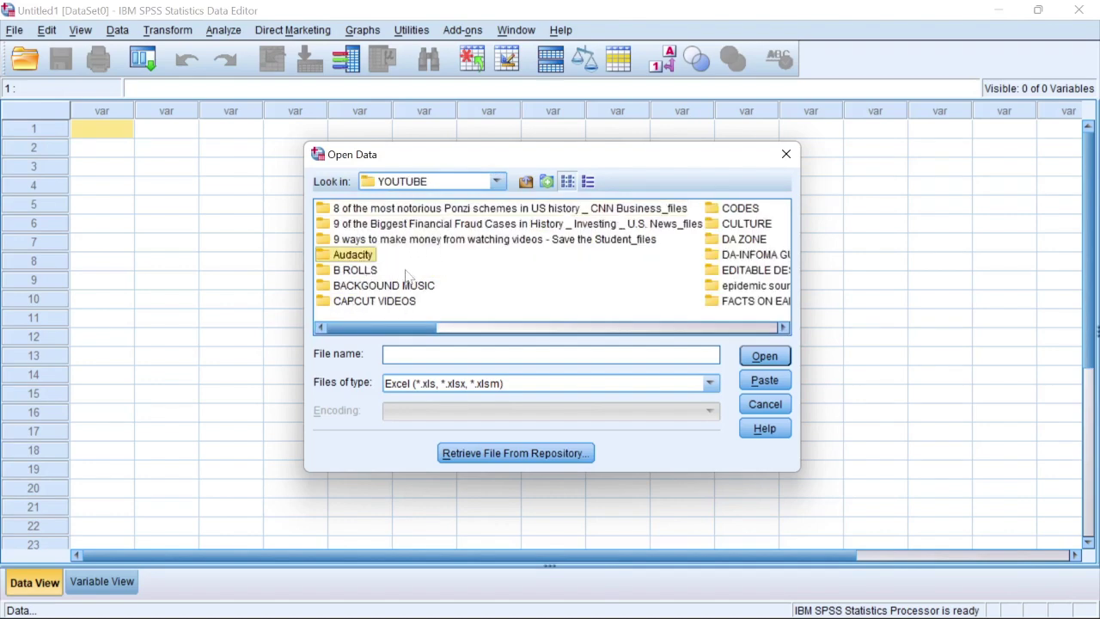
key("s")
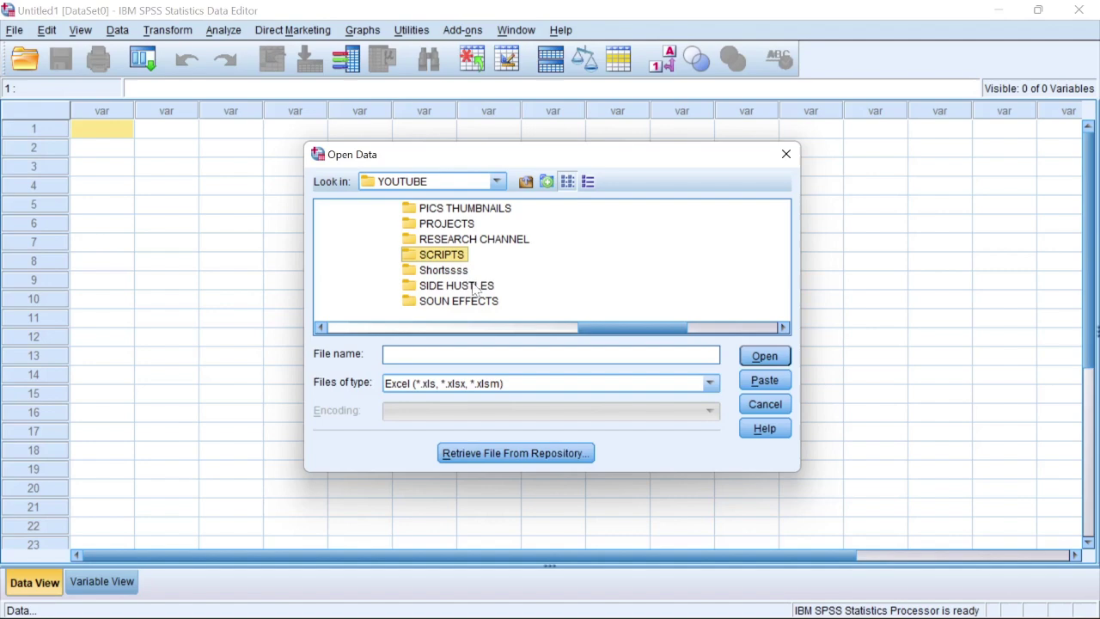
key("s")
key("s")
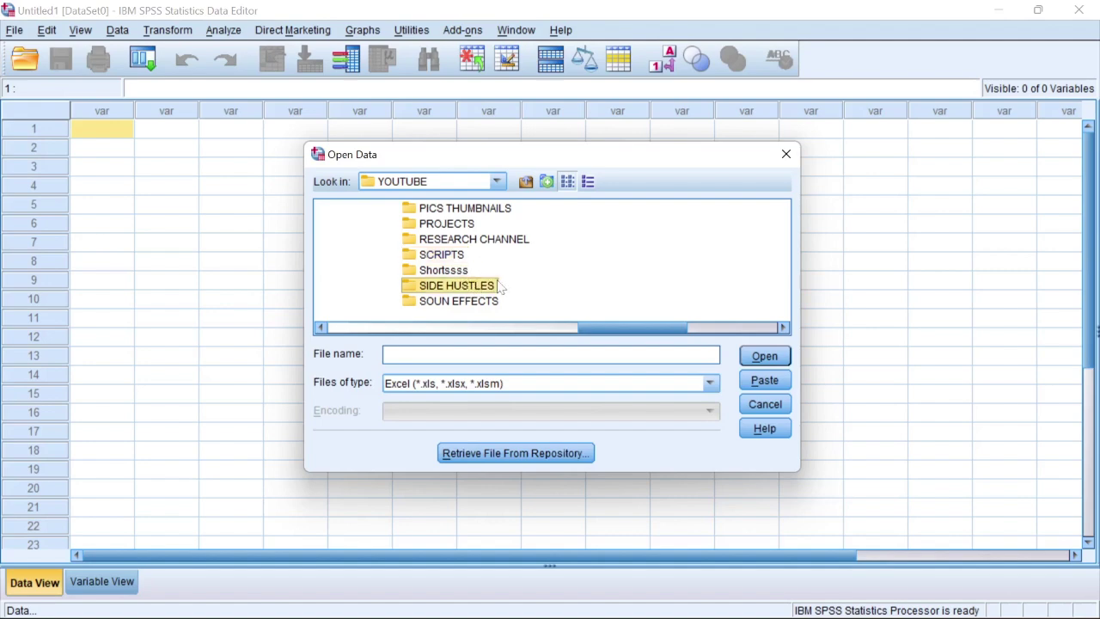
key("s")
key("s")
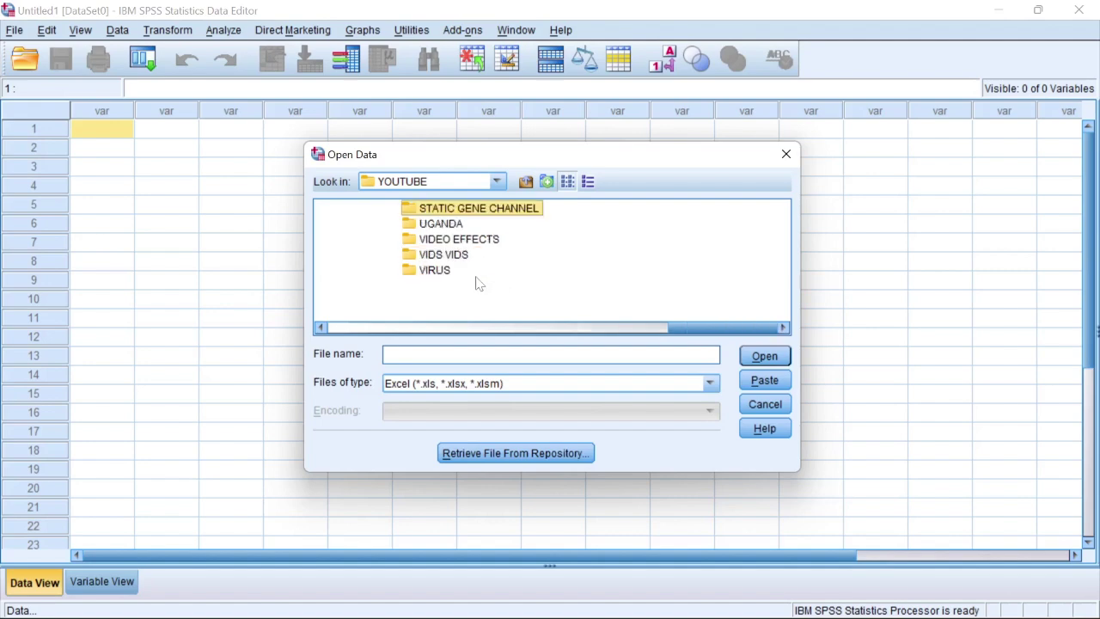
double_click(453, 213)
Go into Projects > Mindfulness Study and open Datasets SPSS.xlsx for import
left_click(361, 240)
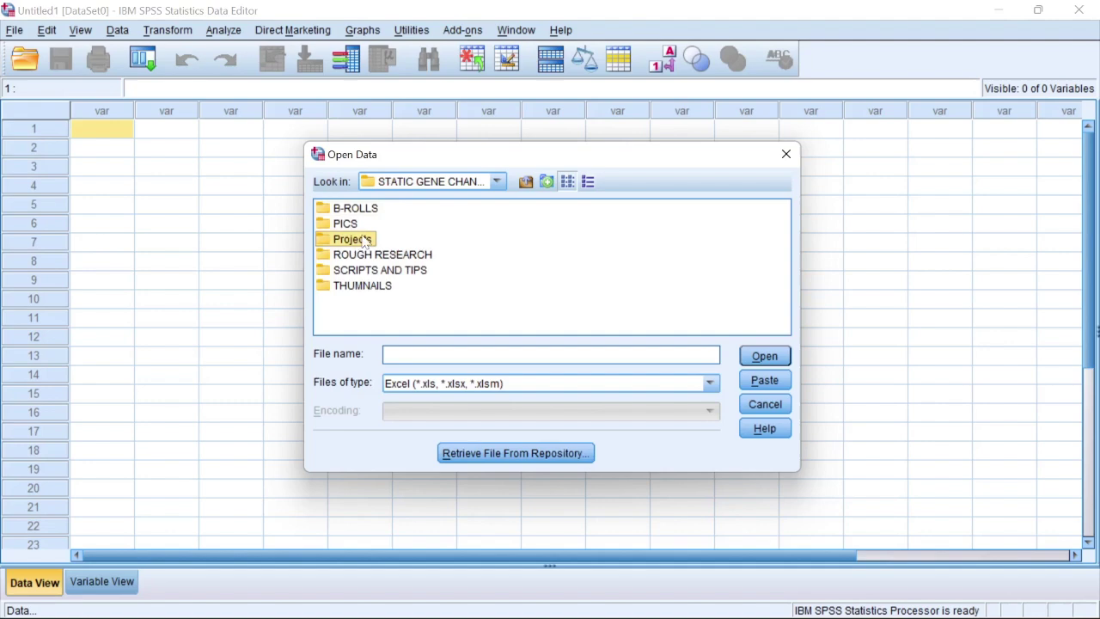
double_click(362, 241)
left_click(367, 214)
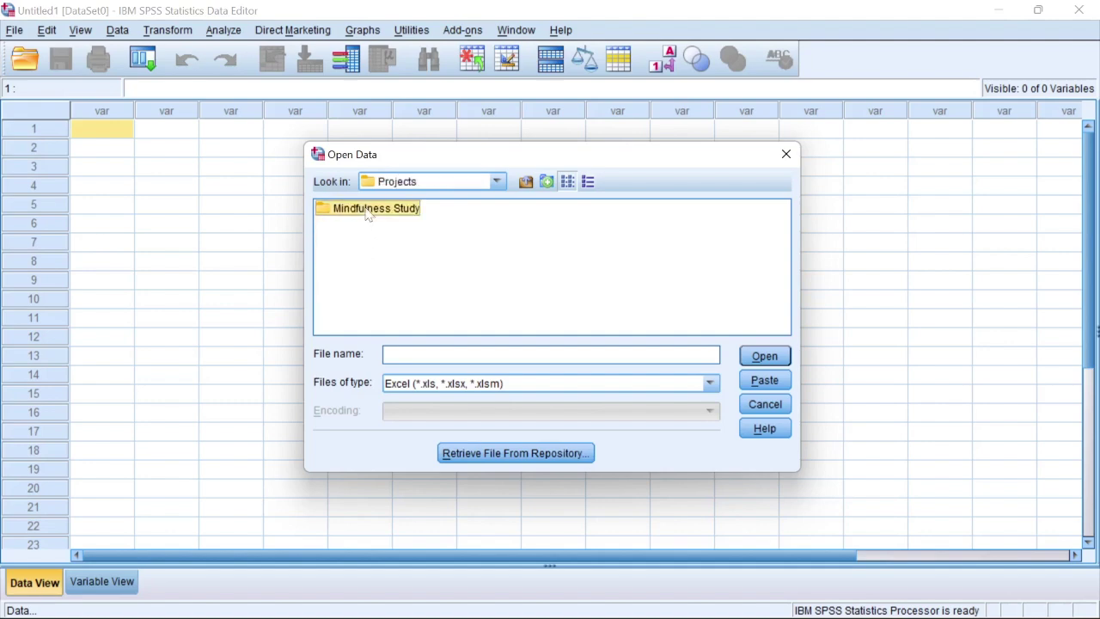
double_click(368, 214)
left_click(389, 213)
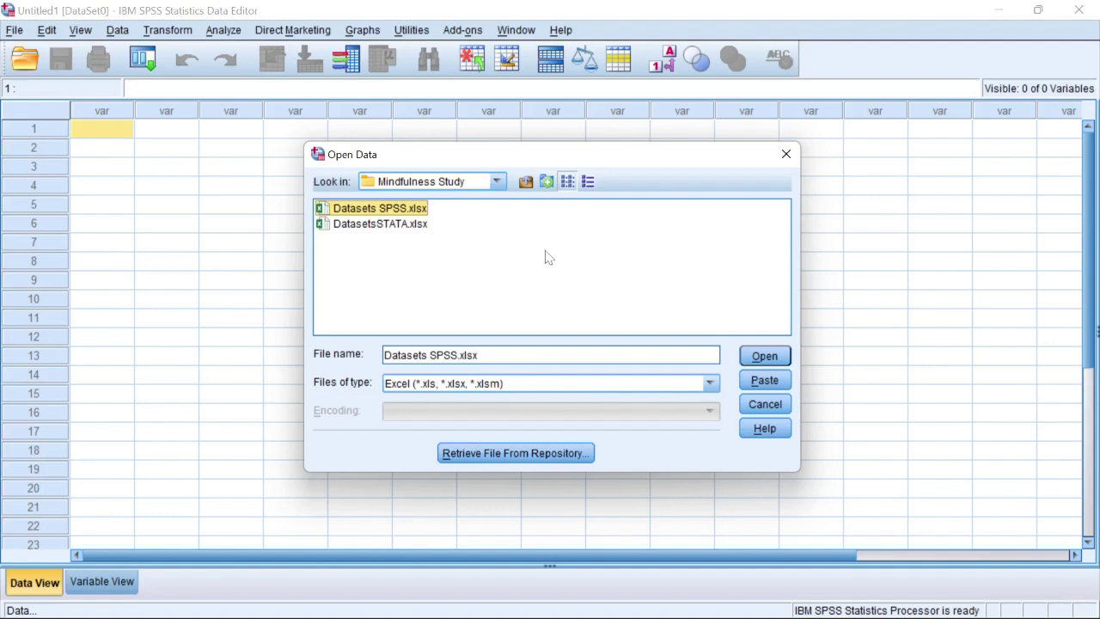
left_click(753, 355)
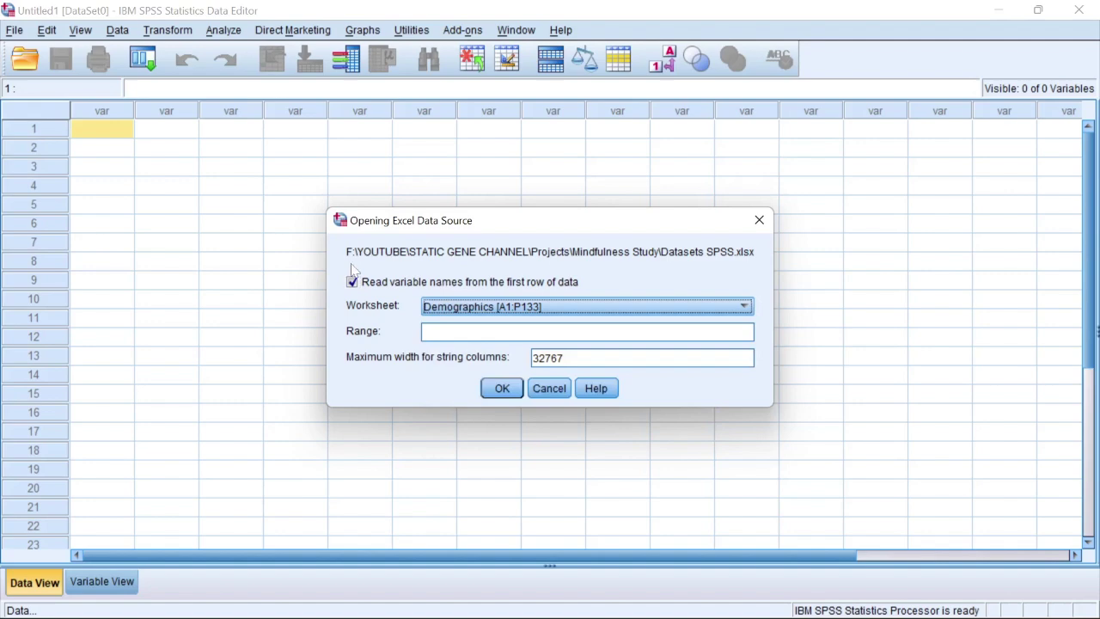
Review the first-row variable names setting, then view the Demographics sheet in Excel
key("shift+Tab")
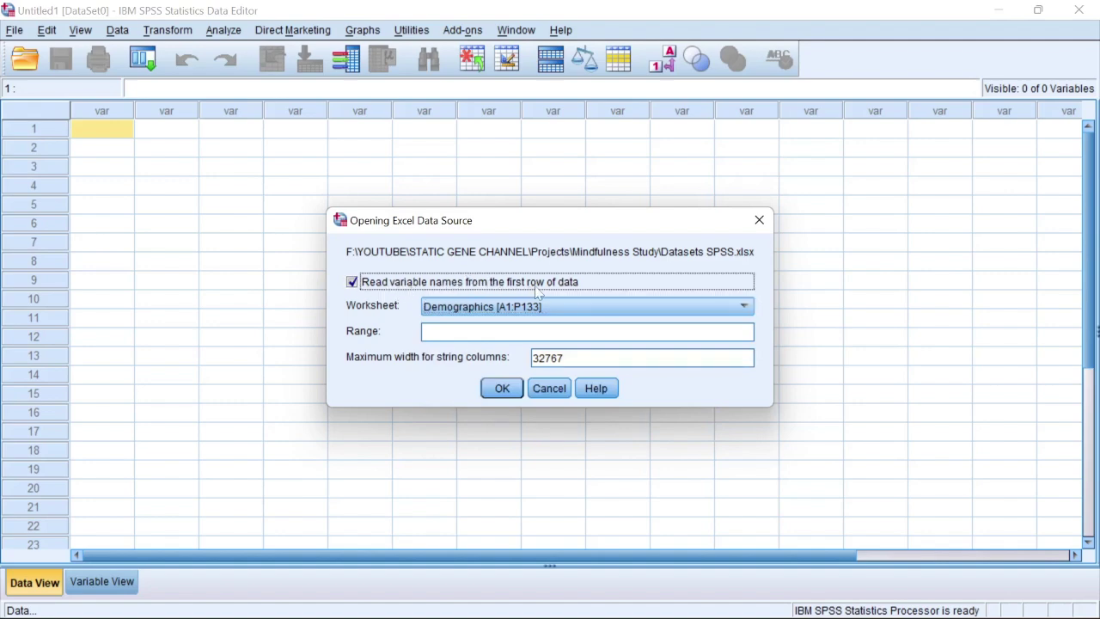
left_click(720, 595)
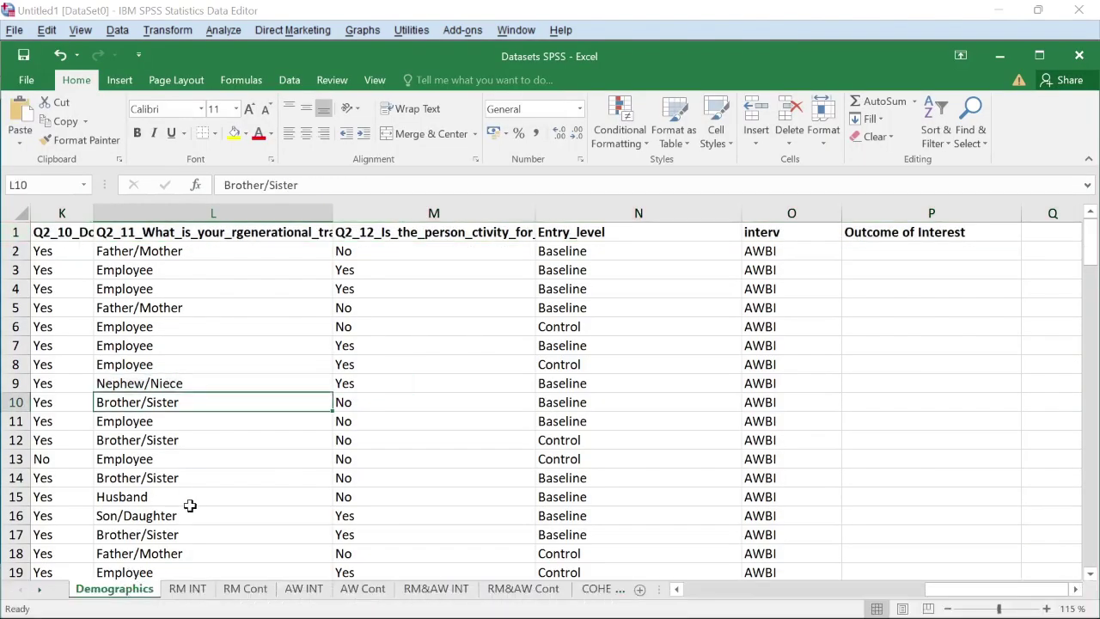
left_click(13, 232)
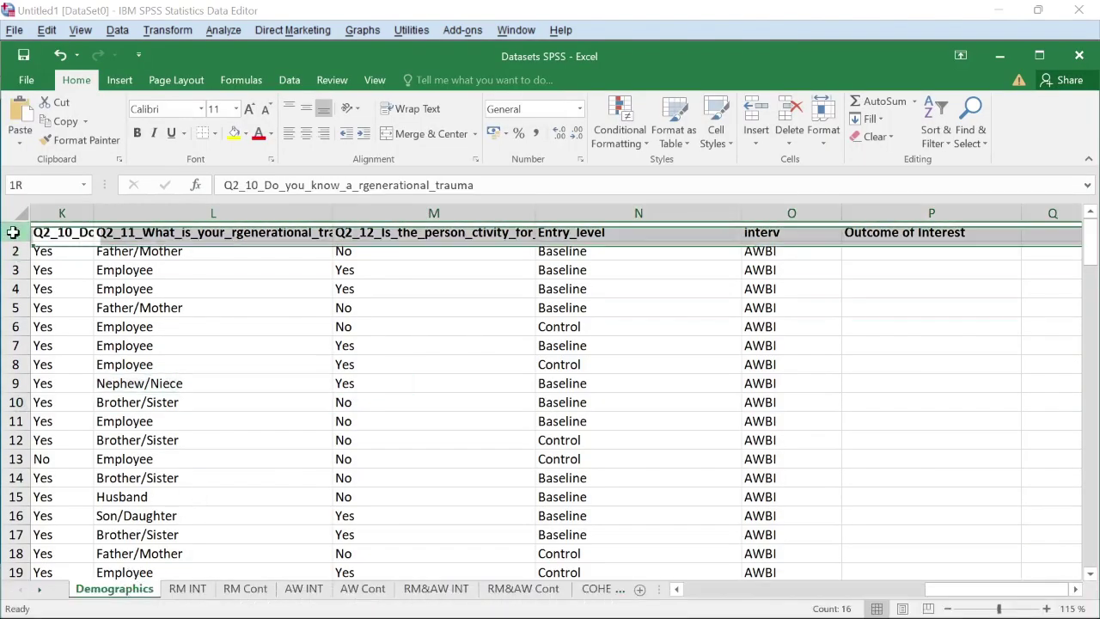
left_click(56, 236)
left_click(163, 236)
left_click(394, 235)
left_click(720, 232)
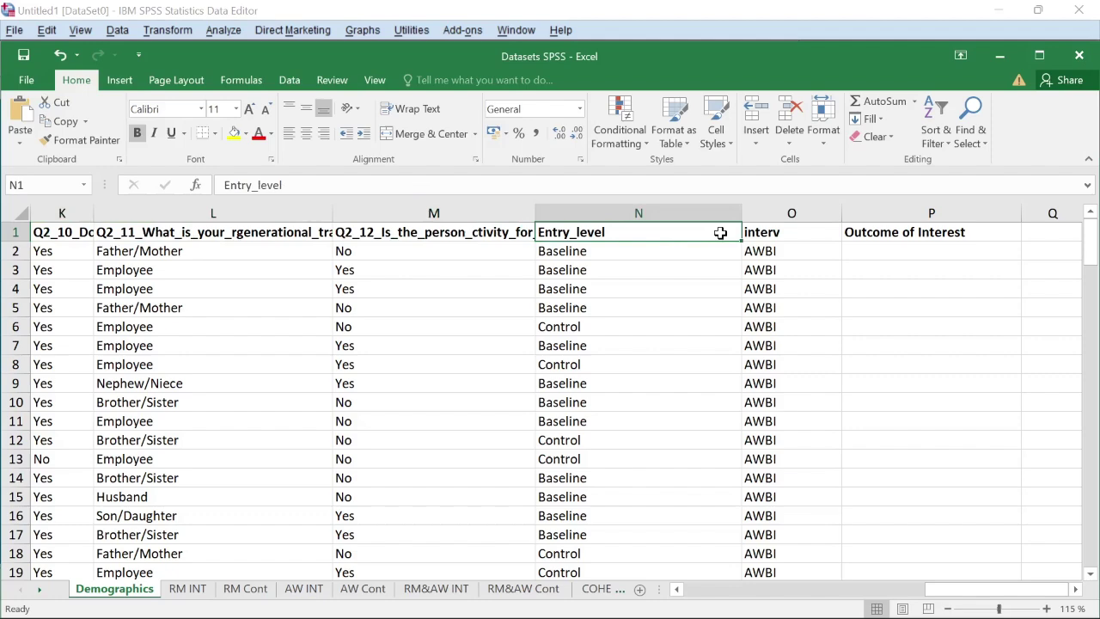
left_click_drag(997, 590, 757, 589)
left_click(468, 227)
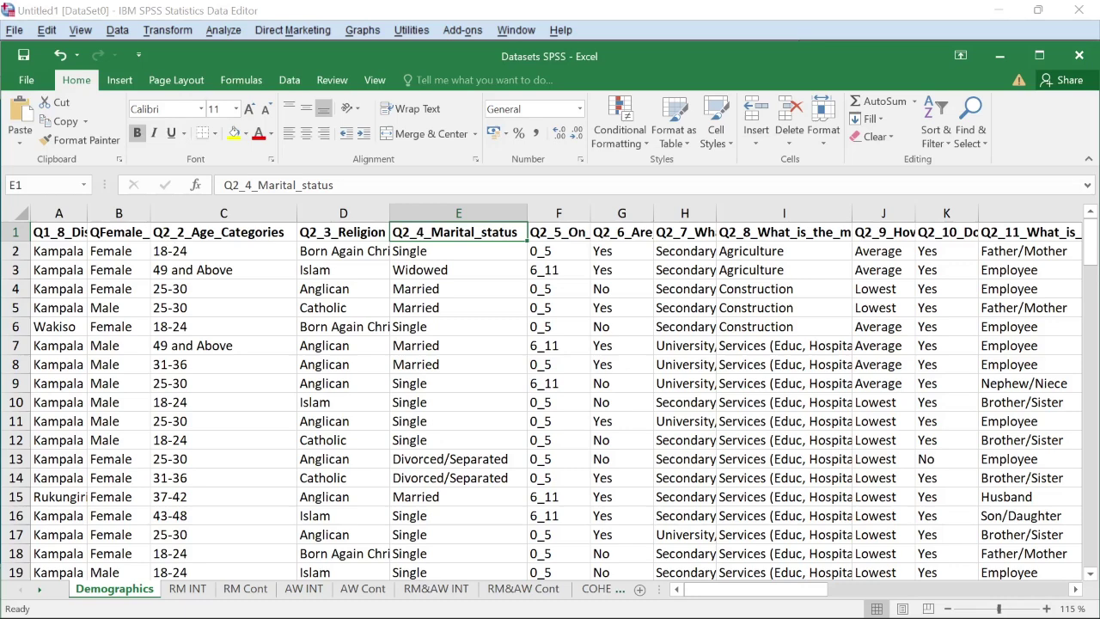
left_click(56, 232)
left_click(108, 235)
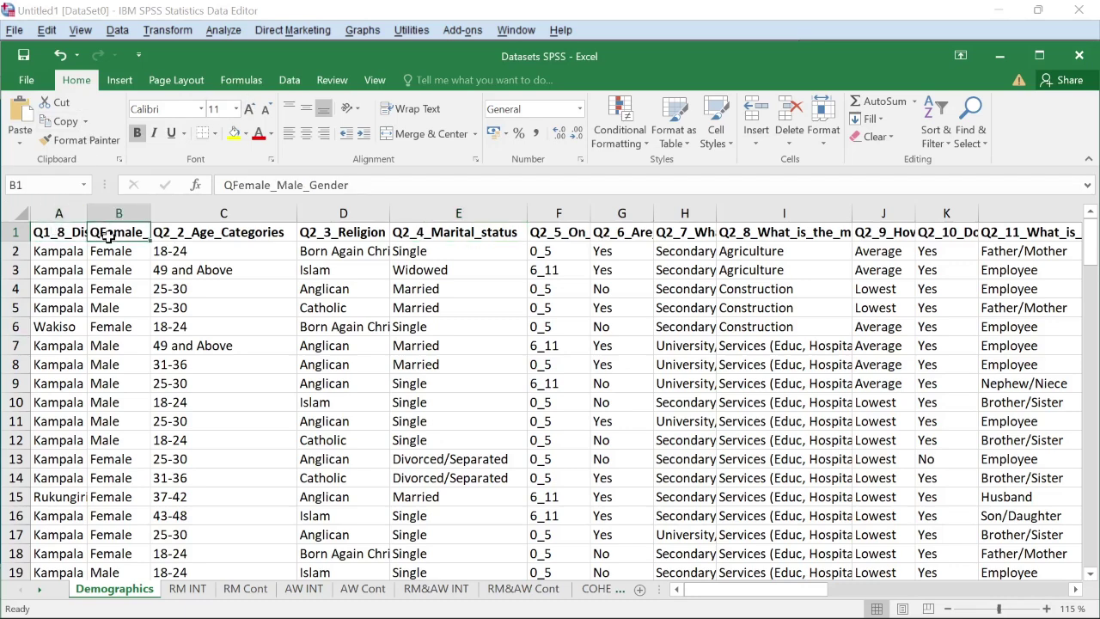
left_click(174, 238)
left_click(331, 236)
left_click(426, 244)
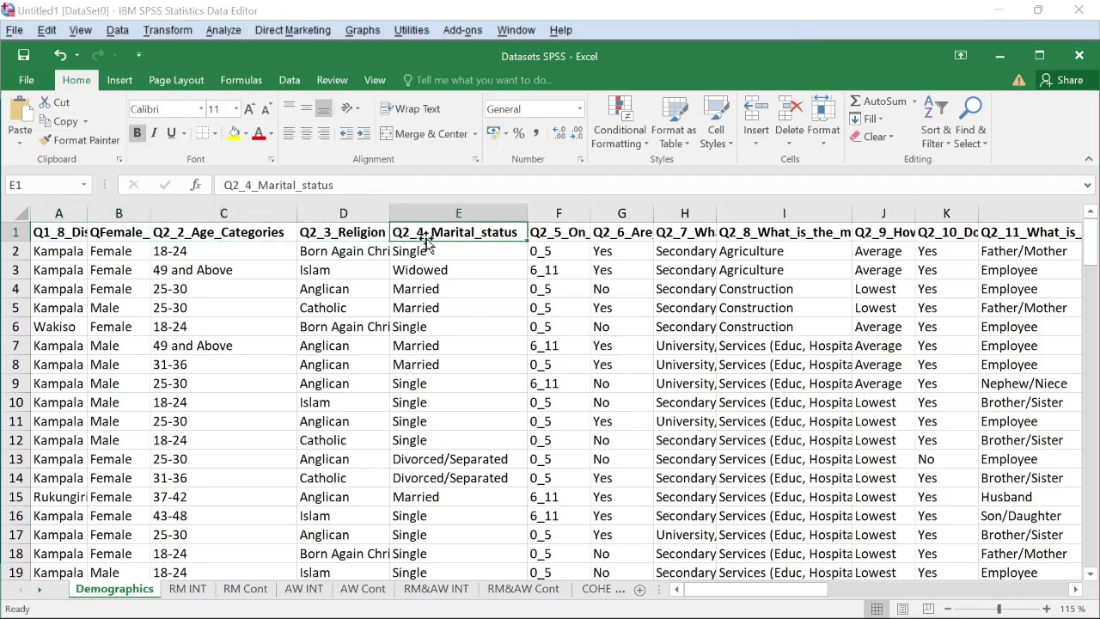
left_click(617, 236)
left_click(279, 240)
left_click(49, 234)
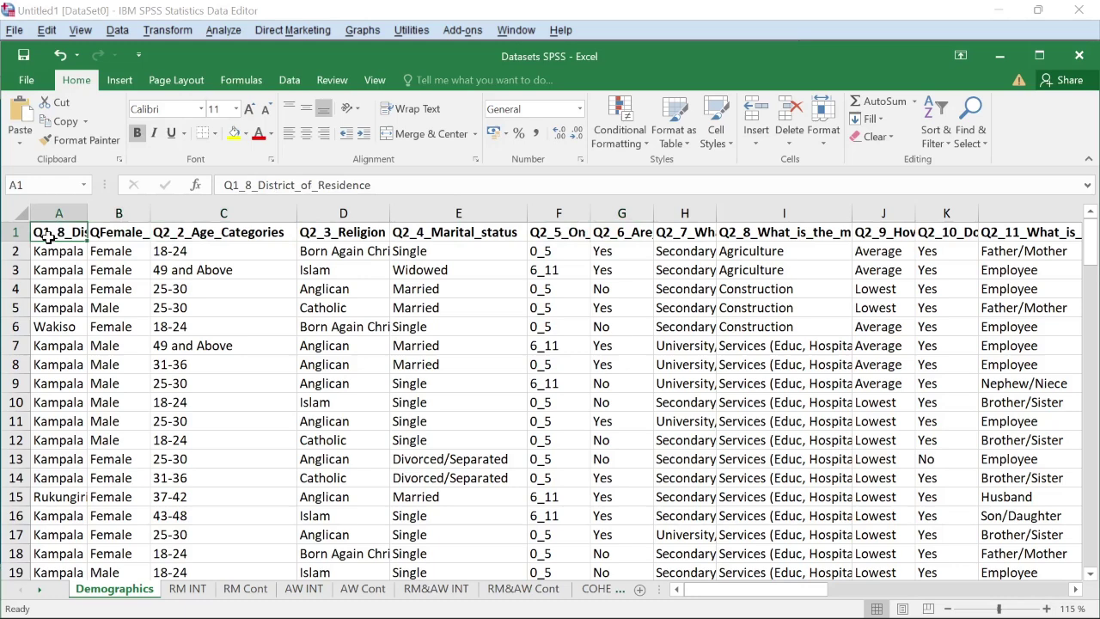
left_click(5, 232)
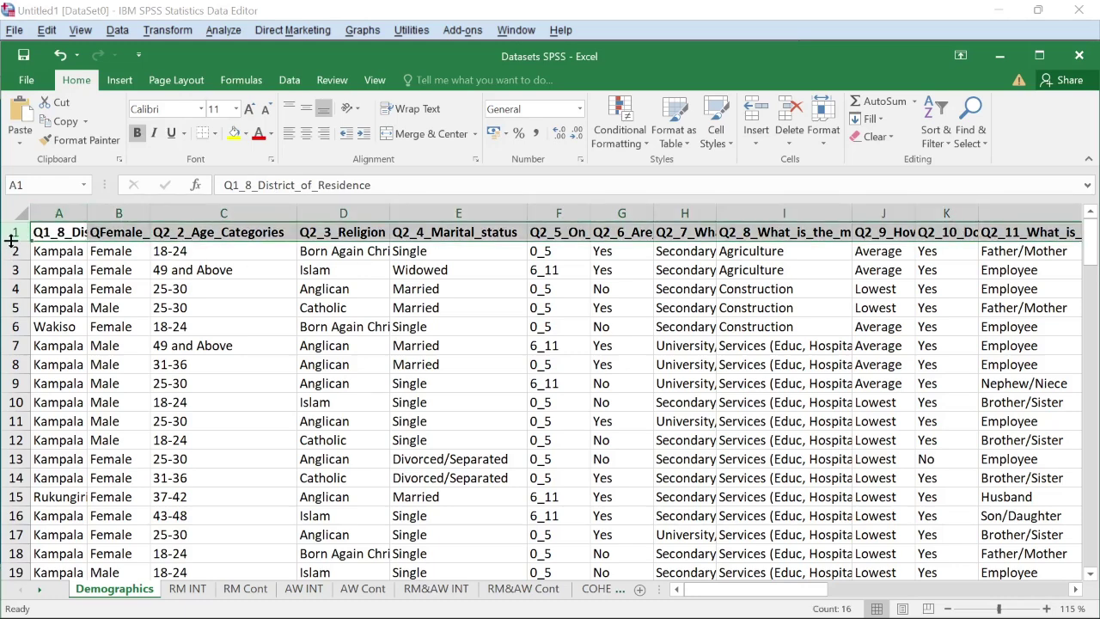
left_click(54, 239)
left_click(10, 232)
left_click(21, 213)
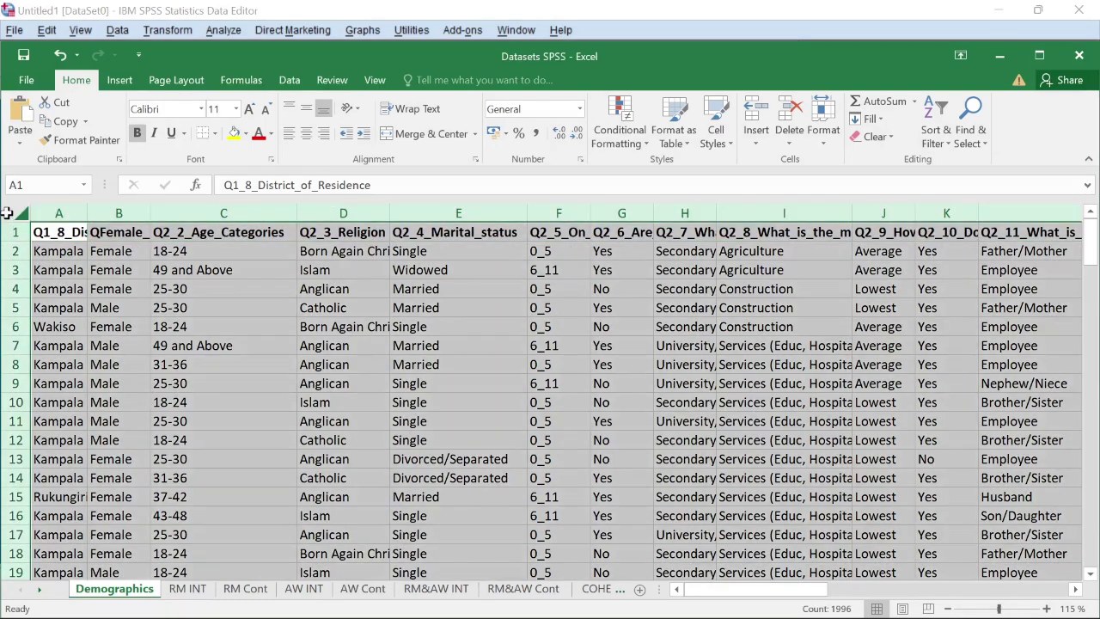
left_click(60, 213)
left_click(110, 213)
left_click(224, 214)
left_click(343, 213)
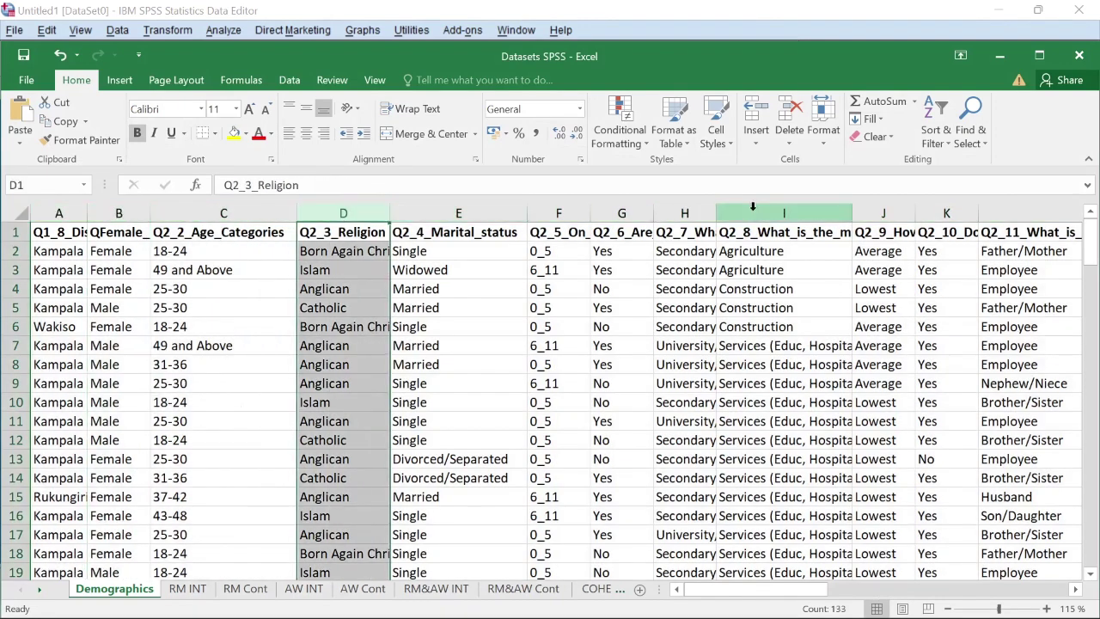
Back in SPSS, uncheck 'Read variable names from the first row' and list the worksheets
left_click(1000, 55)
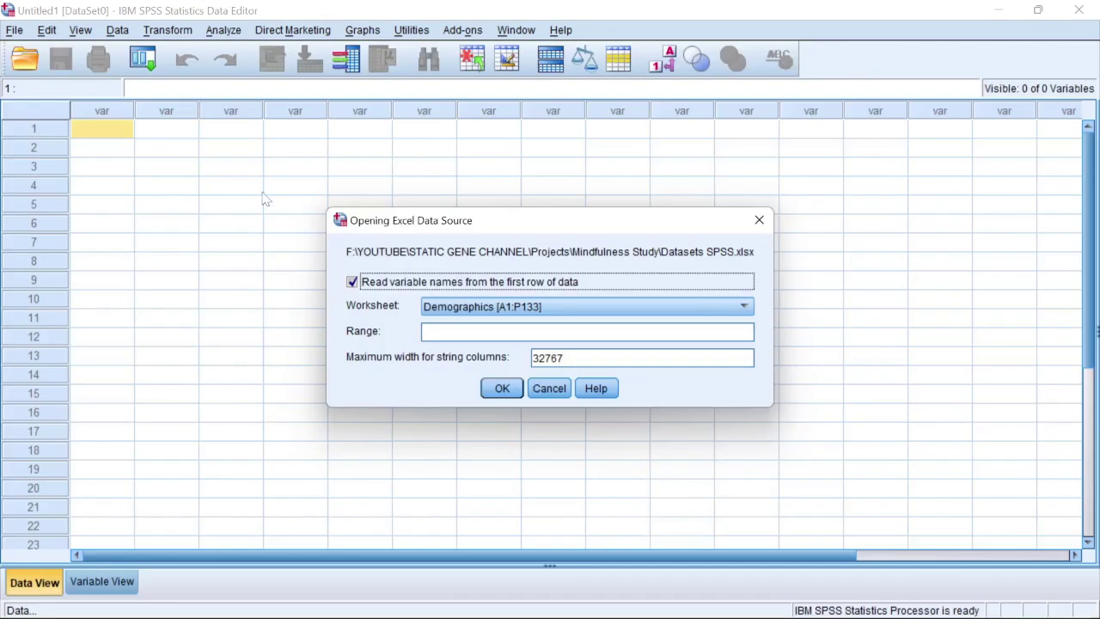
left_click(352, 282)
left_click(495, 309)
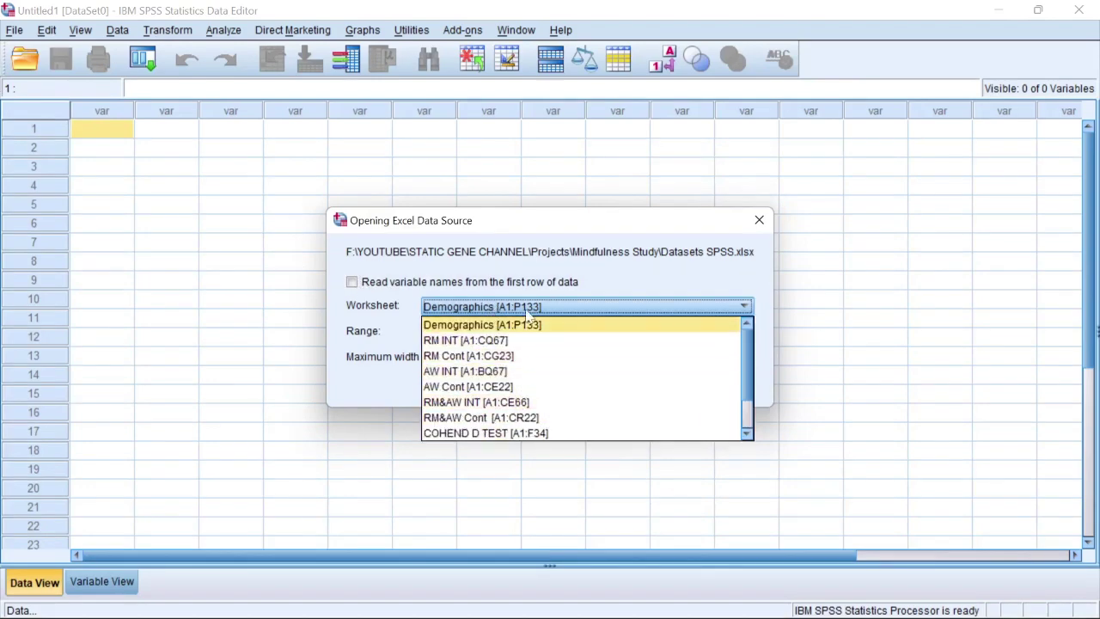
Look through the RM INT, RM Cont, AW INT, AW Cont, RM&AW sheets, ending on Demographics
left_click(719, 599)
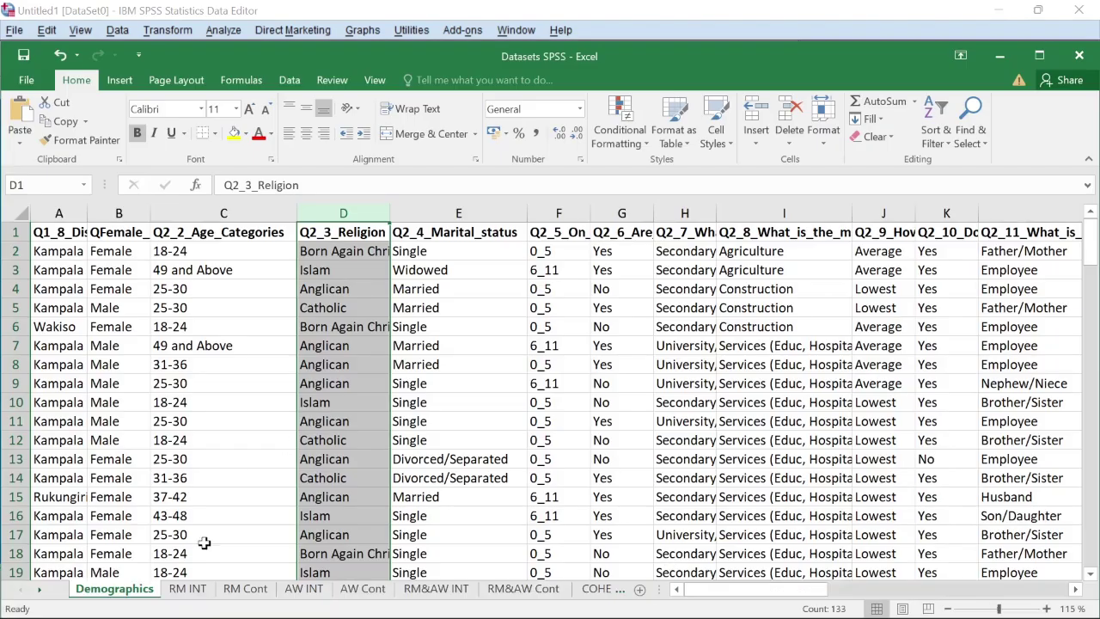
left_click(188, 589)
left_click(244, 589)
left_click(304, 589)
left_click(362, 589)
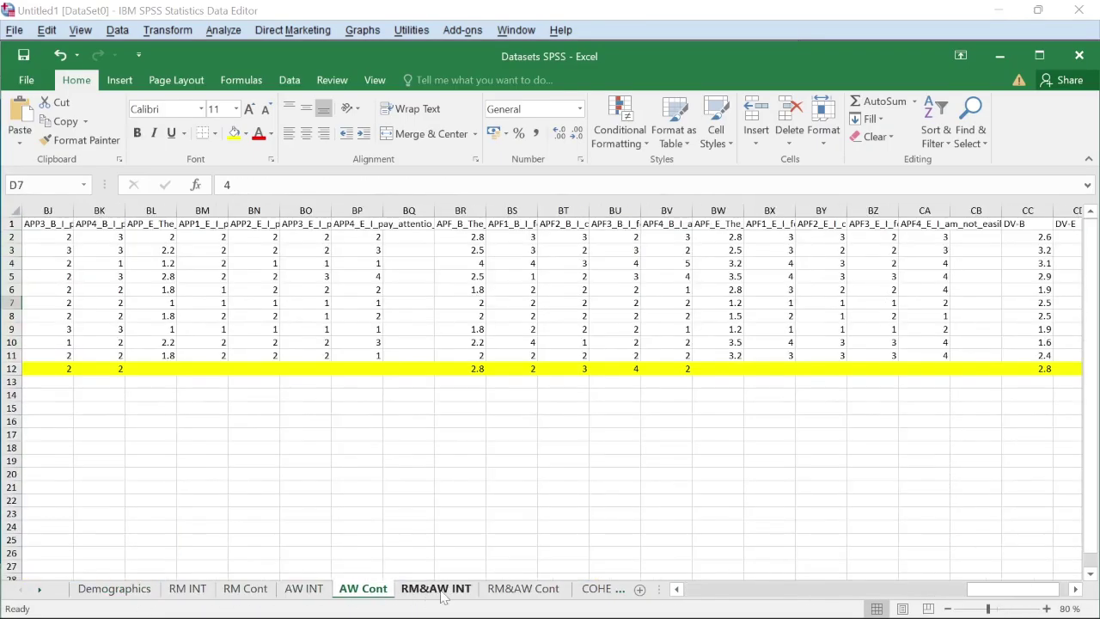
left_click(435, 589)
left_click(522, 589)
left_click(114, 589)
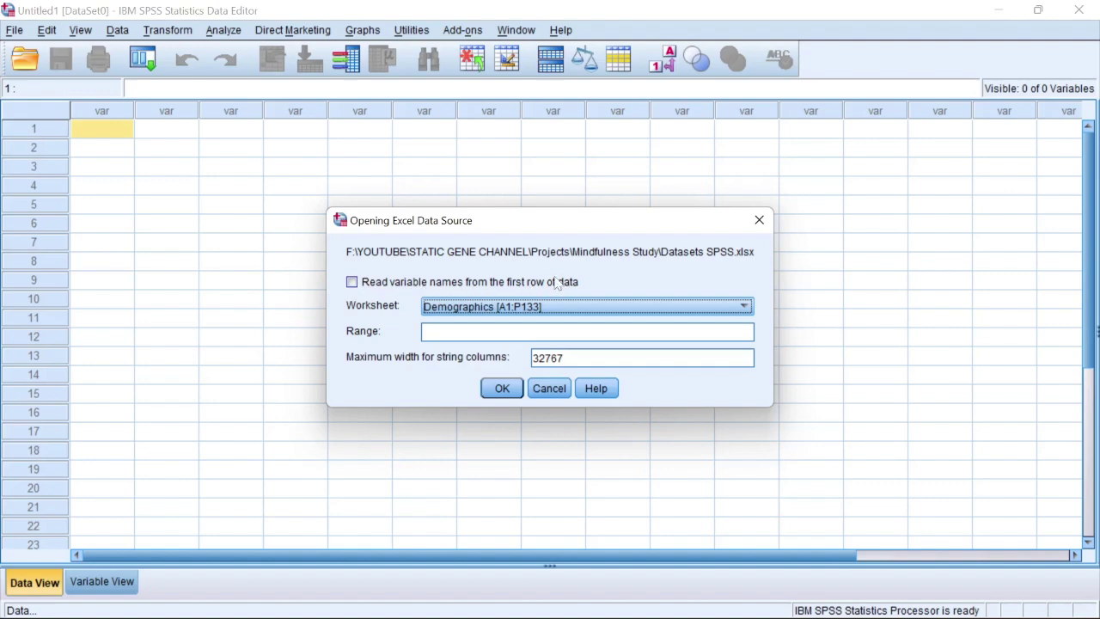
Import Demographics as variables V1–V16, check Variable View and Data View, then switch to Stata
left_click(502, 389)
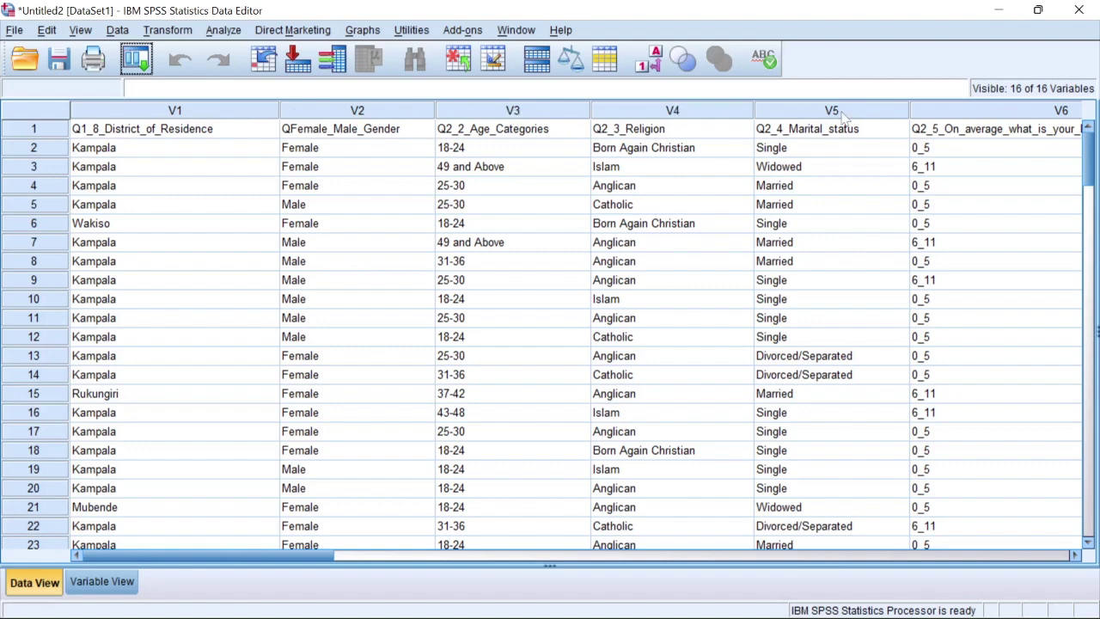
left_click(103, 583)
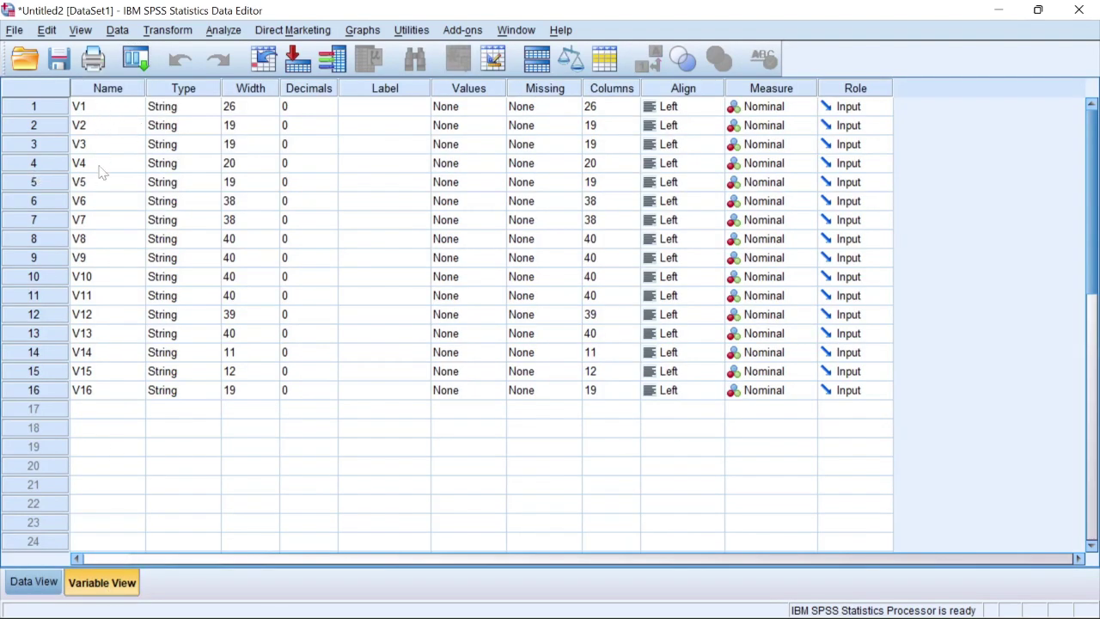
left_click(33, 582)
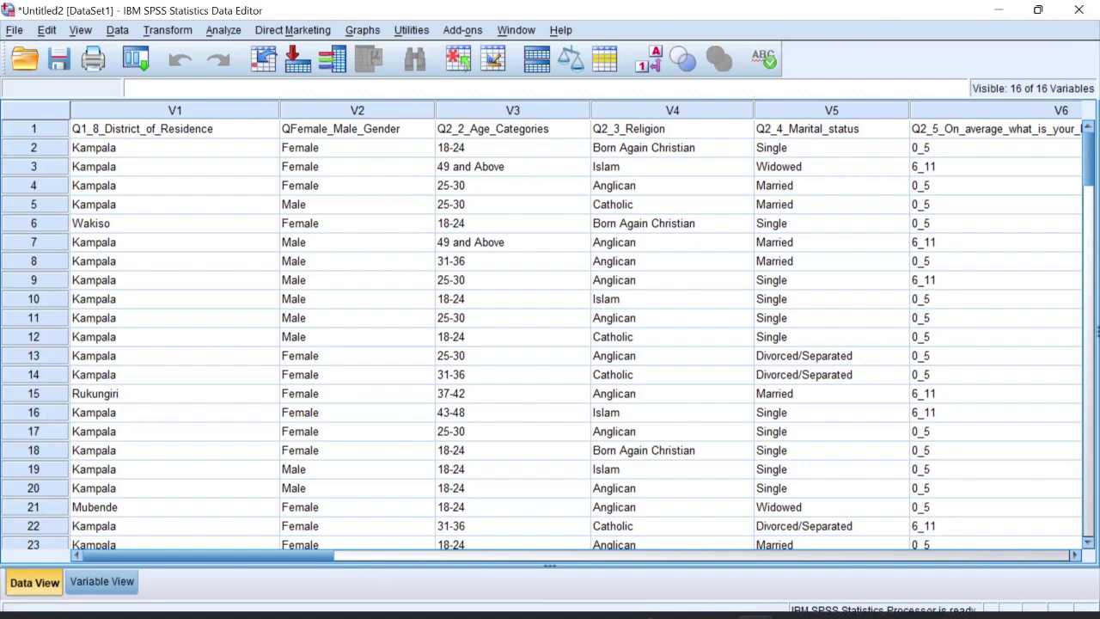
mouse_move(756, 607)
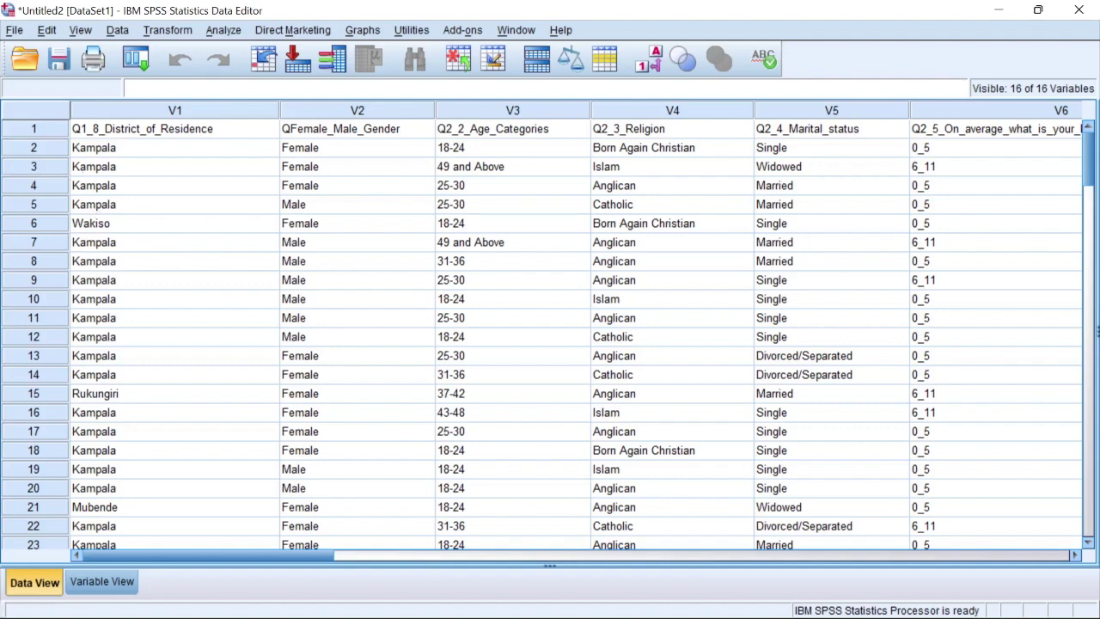
left_click(465, 605)
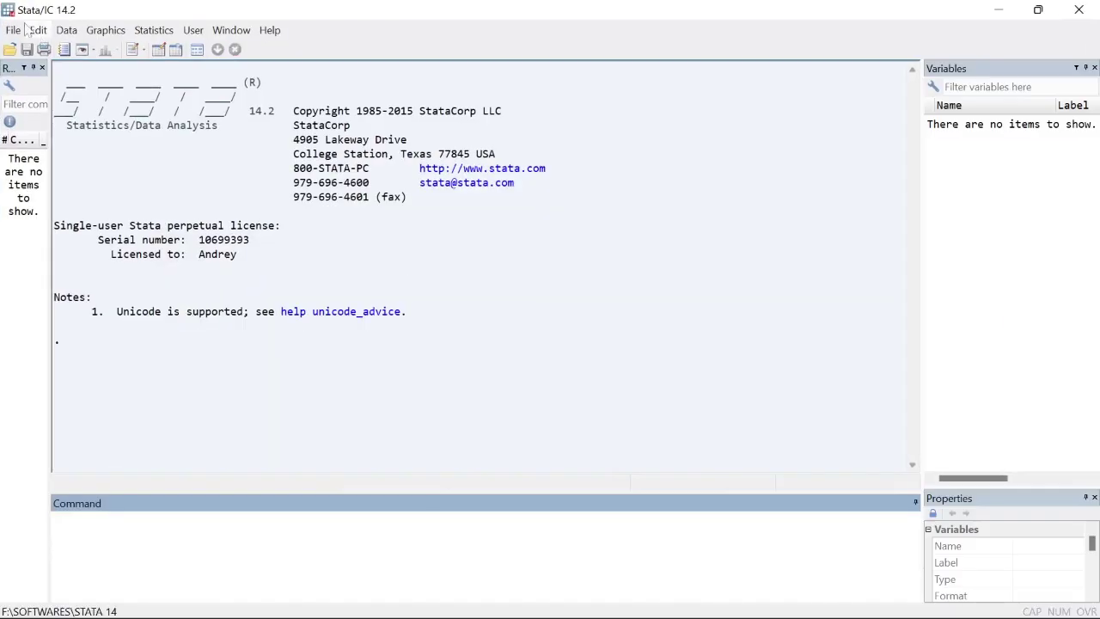
Import the Demographics Excel sheet into Stata and browse it in a maximized Data Editor
left_click(14, 31)
mouse_move(74, 198)
left_click(249, 200)
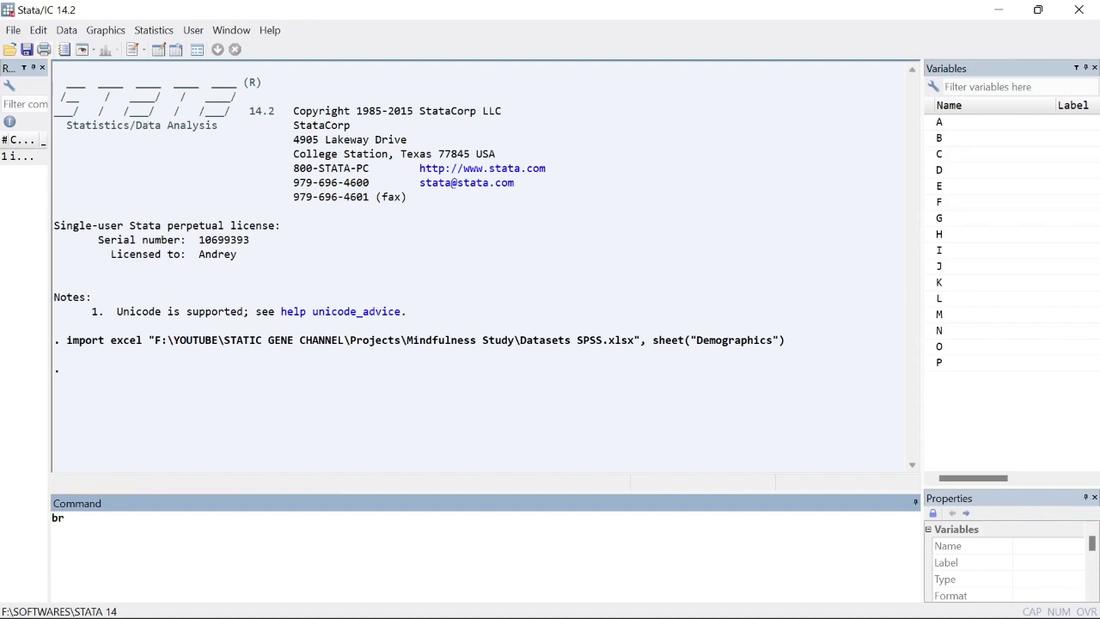
left_click(196, 49)
left_click(386, 49)
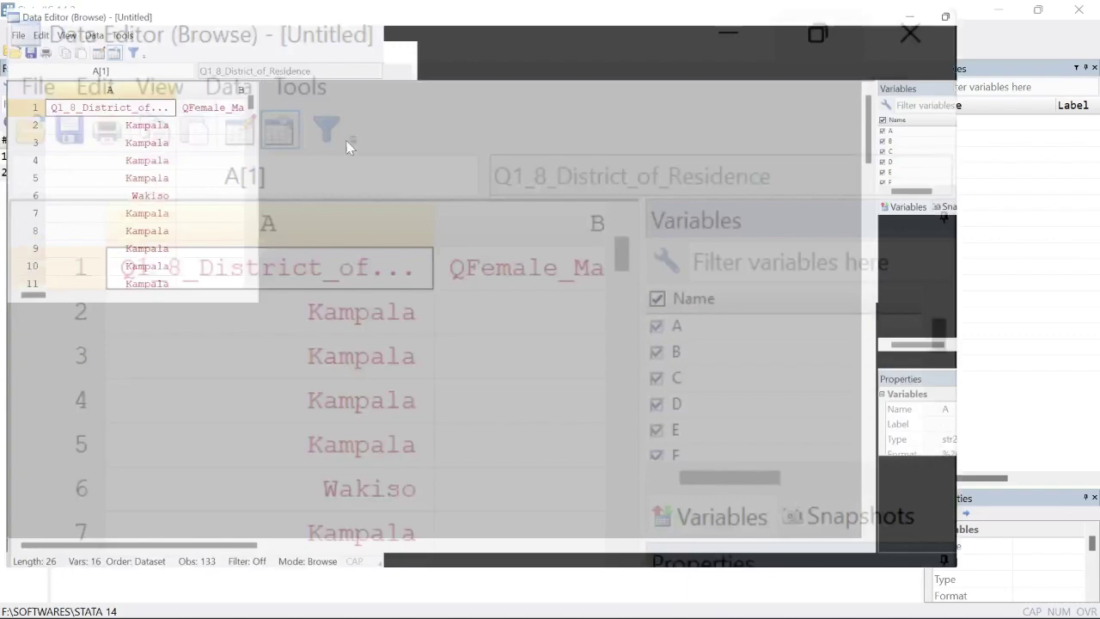
mouse_move(120, 593)
left_mouse_down()
mouse_move(518, 596)
mouse_move(108, 594)
left_mouse_up()
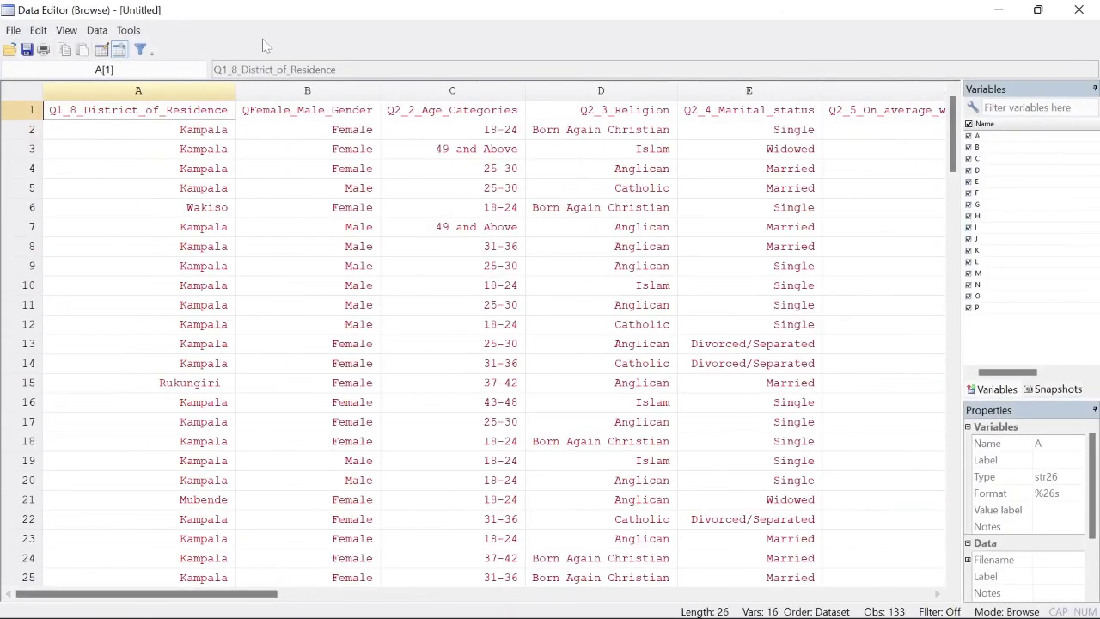
Compare against the SPSS dataset, close the browser, clear Stata's data, and recheck File > Import
mouse_move(555, 606)
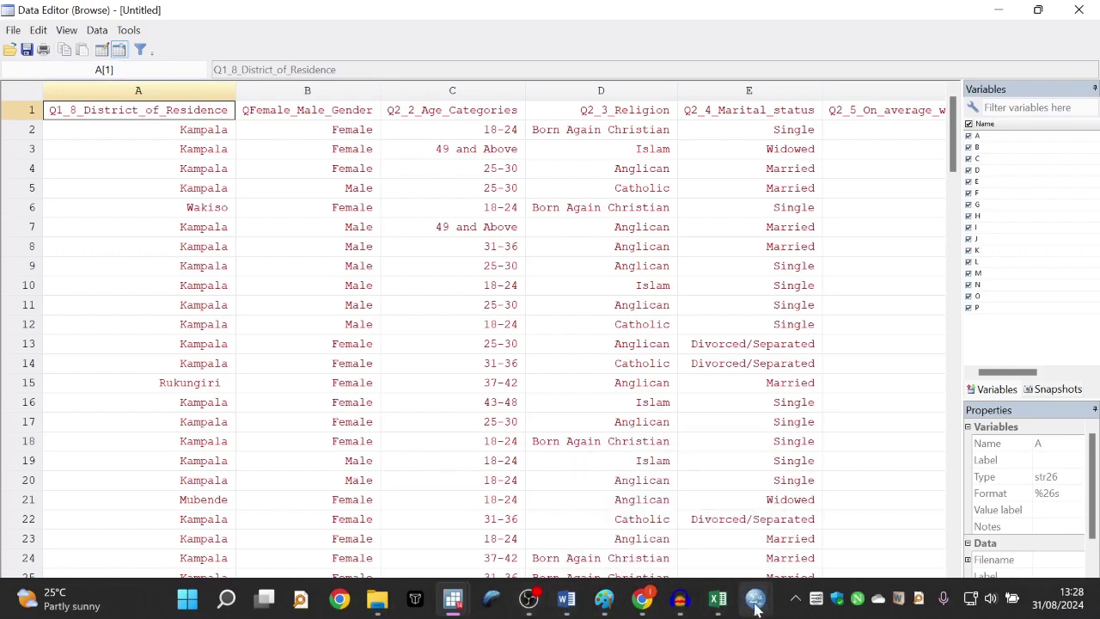
mouse_move(756, 601)
left_click(793, 560)
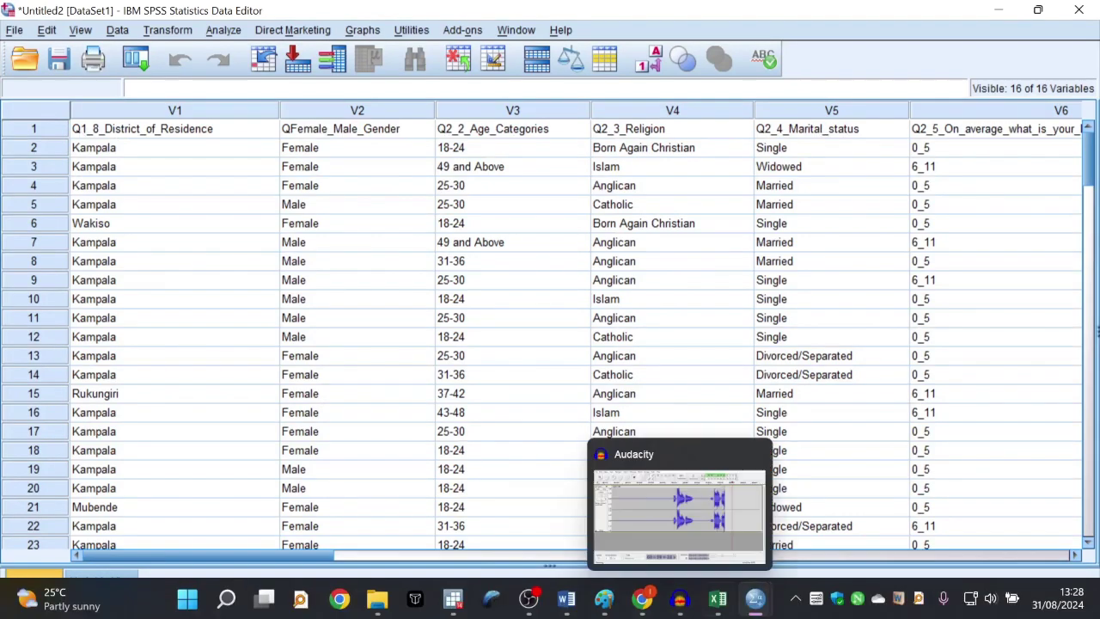
mouse_move(713, 606)
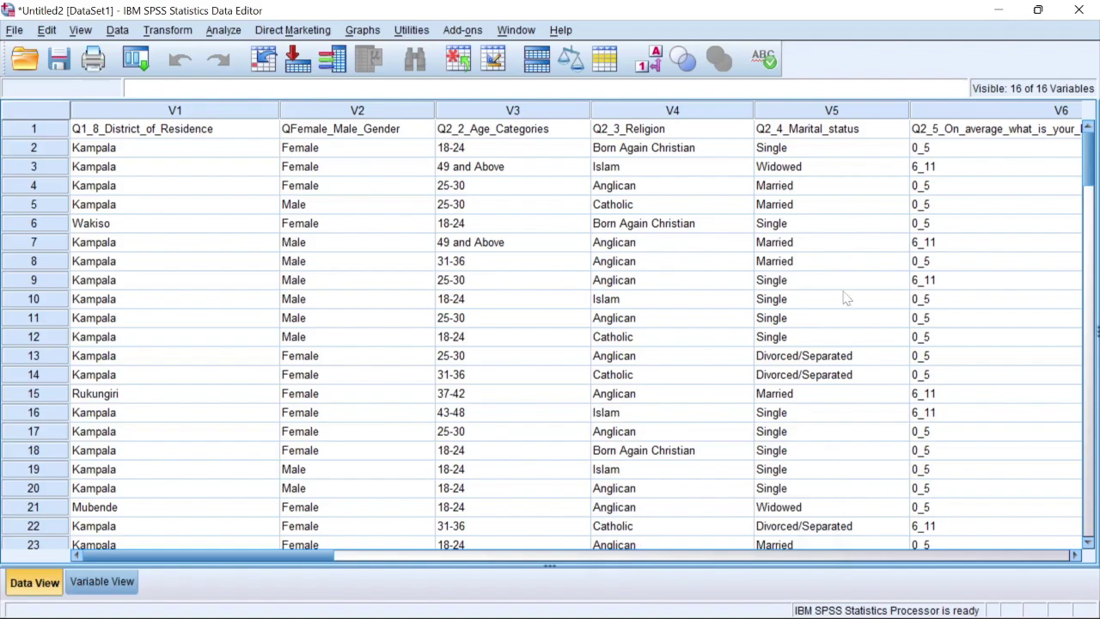
left_click(998, 10)
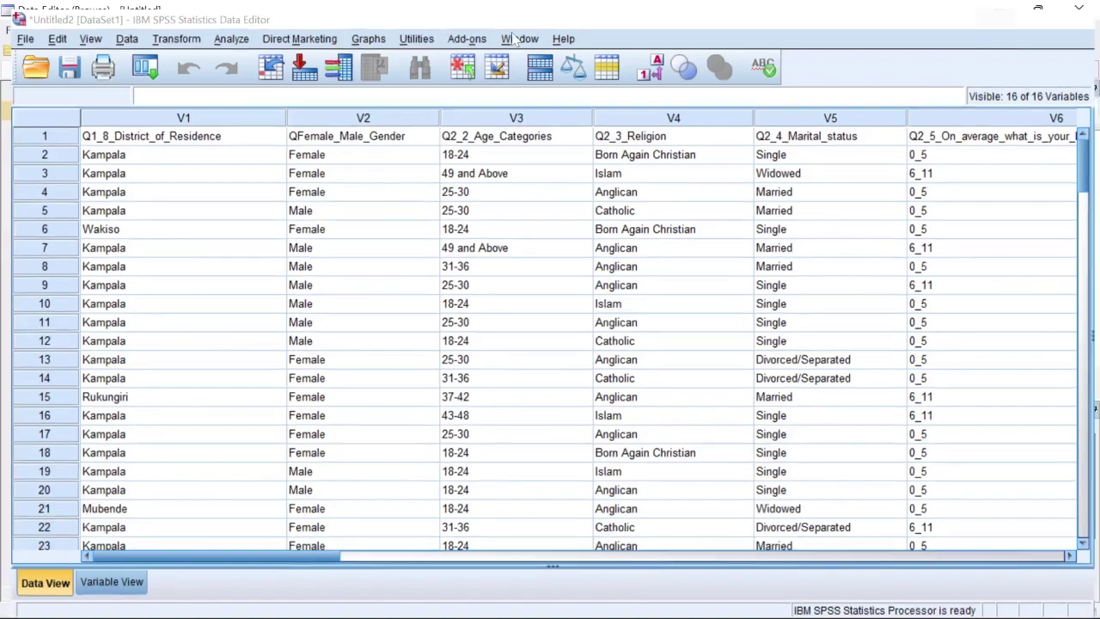
left_click(1080, 10)
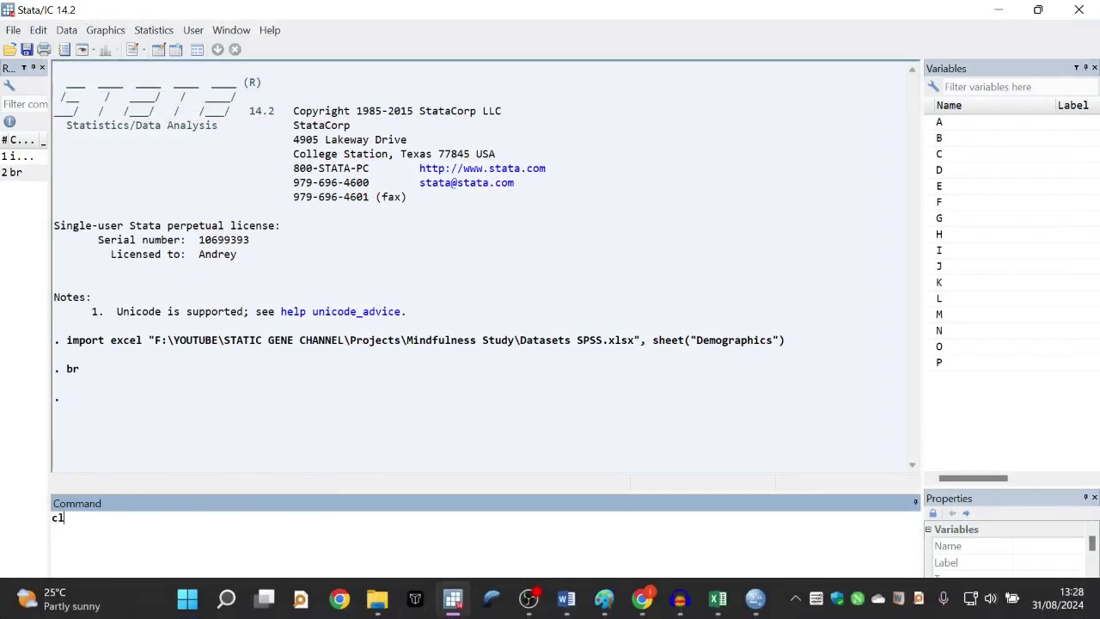
key("Return")
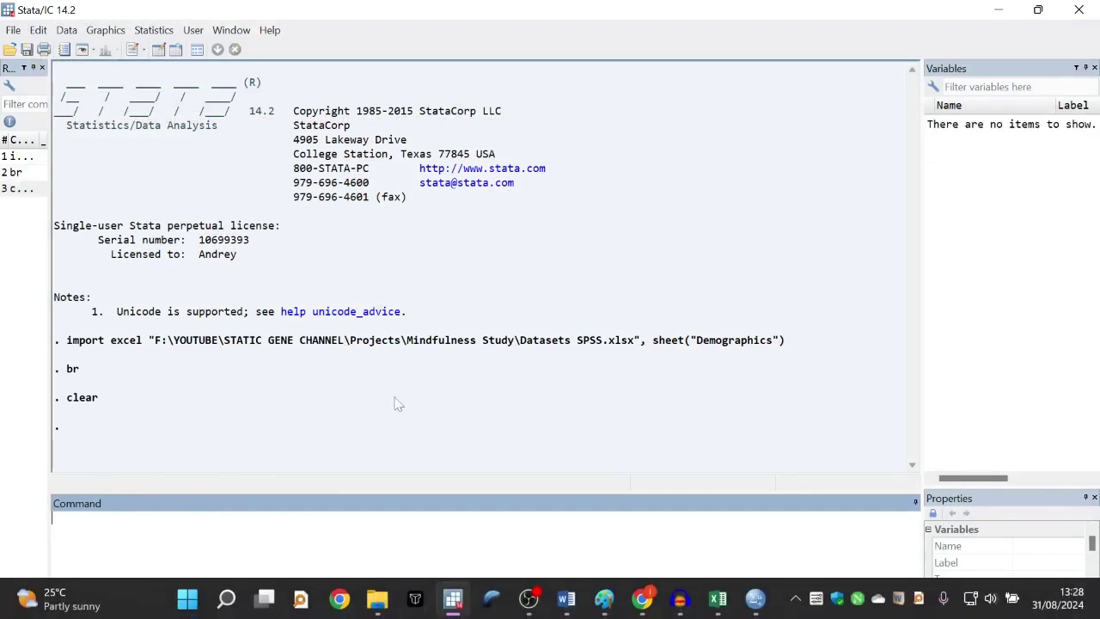
left_click(13, 30)
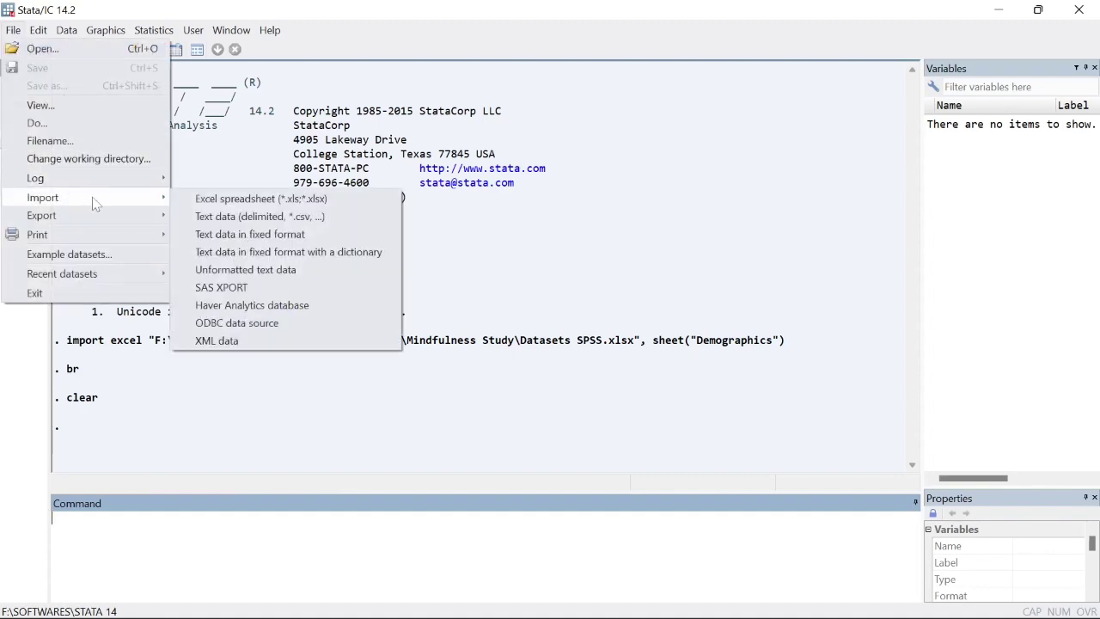
left_click(525, 186)
Restore and minimize Stata to reveal the SPSS Data Editor with DataSet1's V1–V16
left_click(1038, 9)
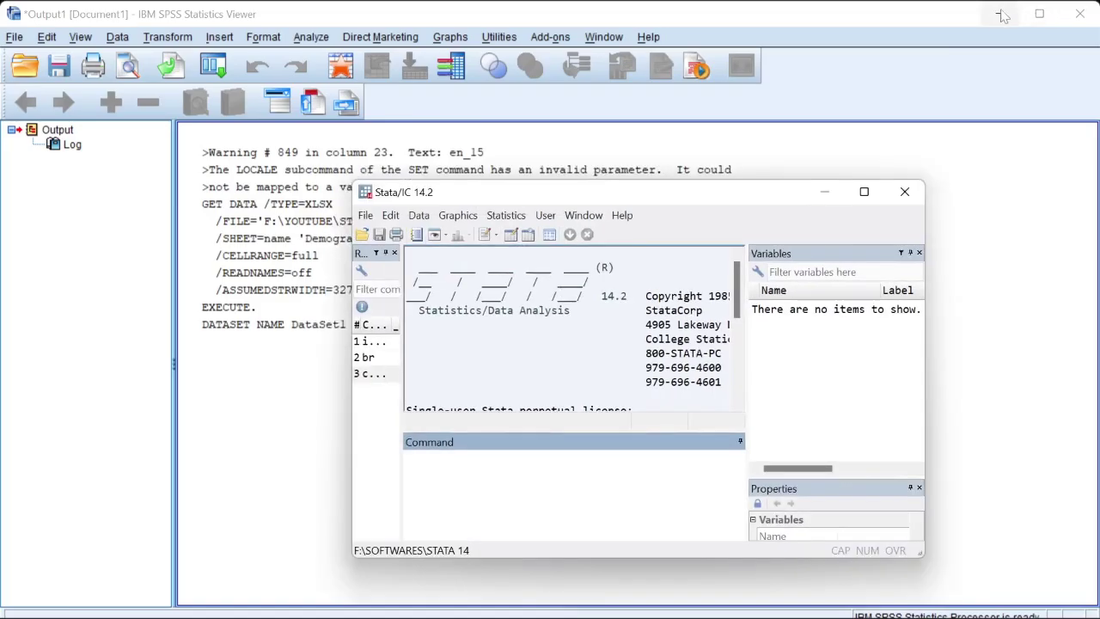
left_click(826, 190)
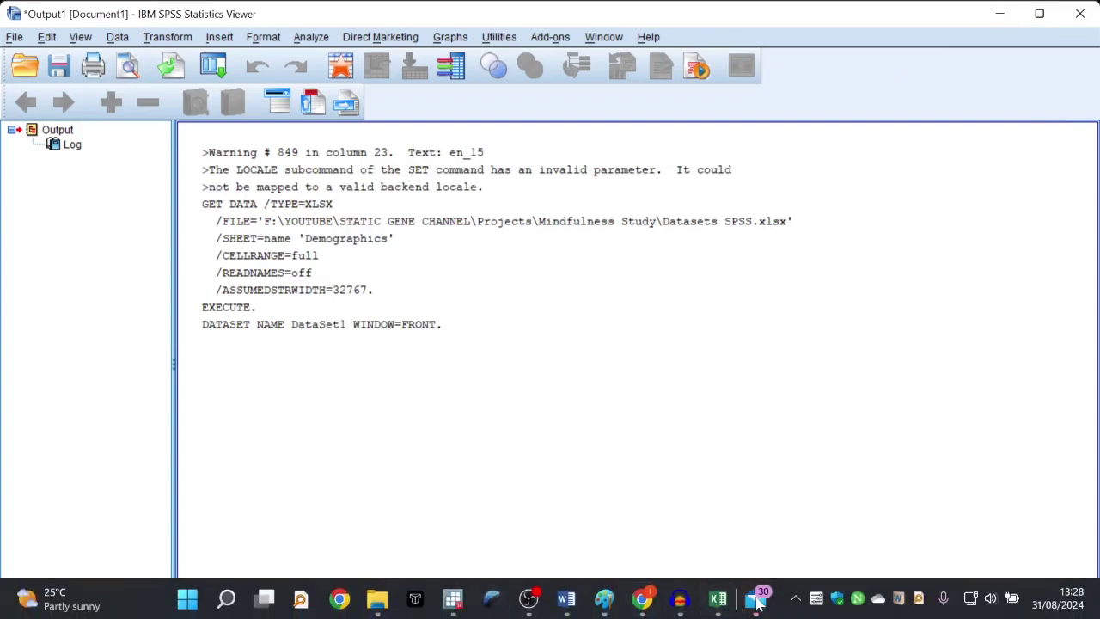
mouse_move(759, 604)
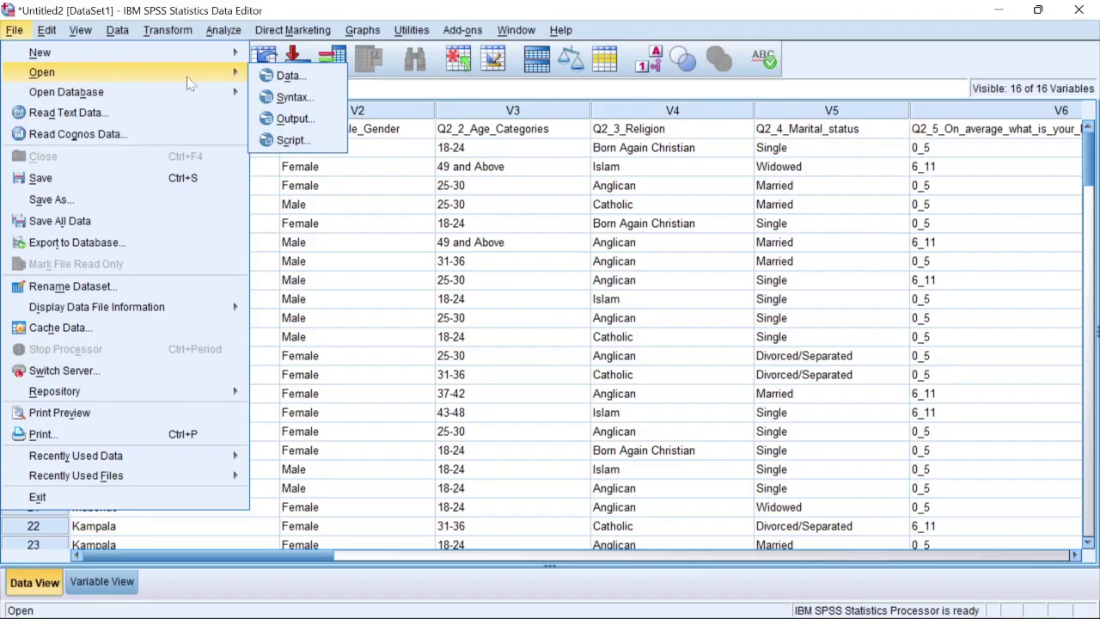
mouse_move(140, 54)
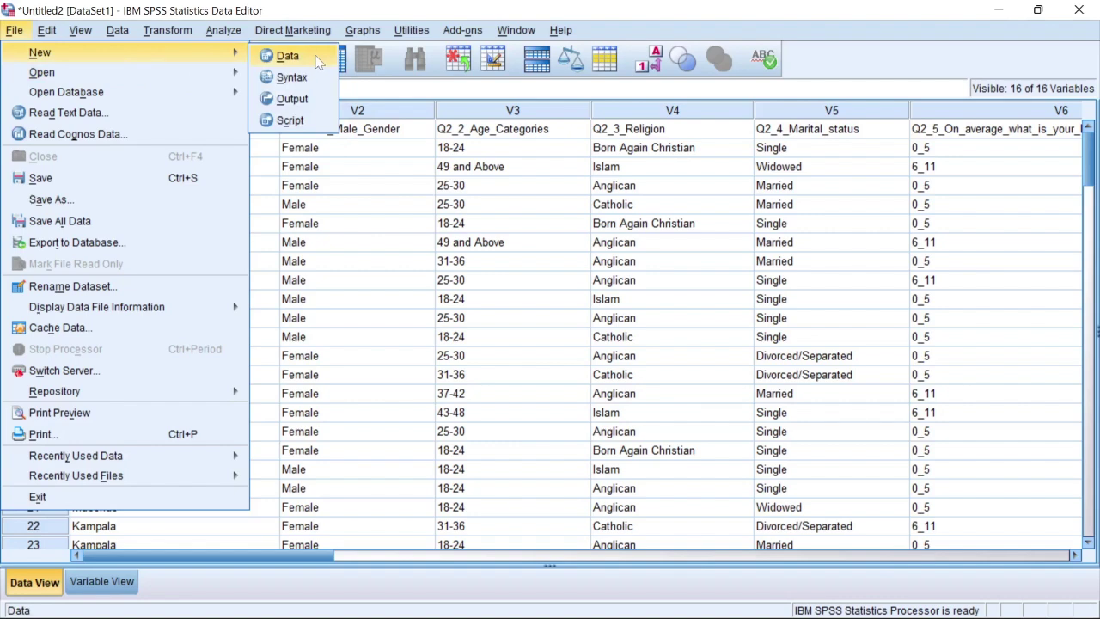
Reopen Datasets SPSS.xlsx through File > Open > Data with the Excel file-type filter
mouse_move(164, 72)
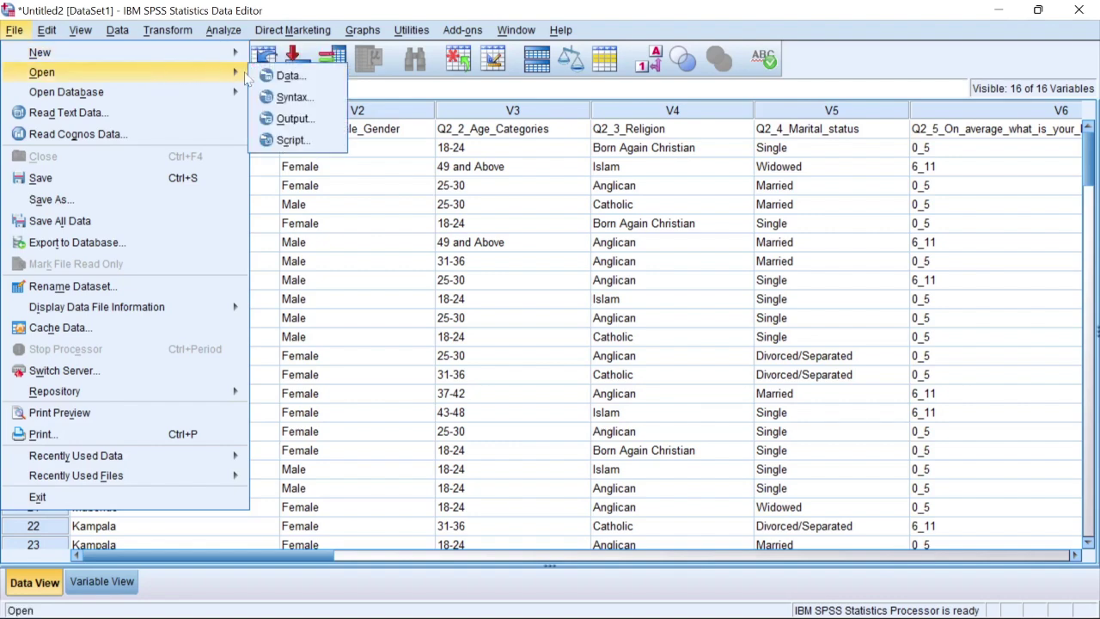
left_click(290, 77)
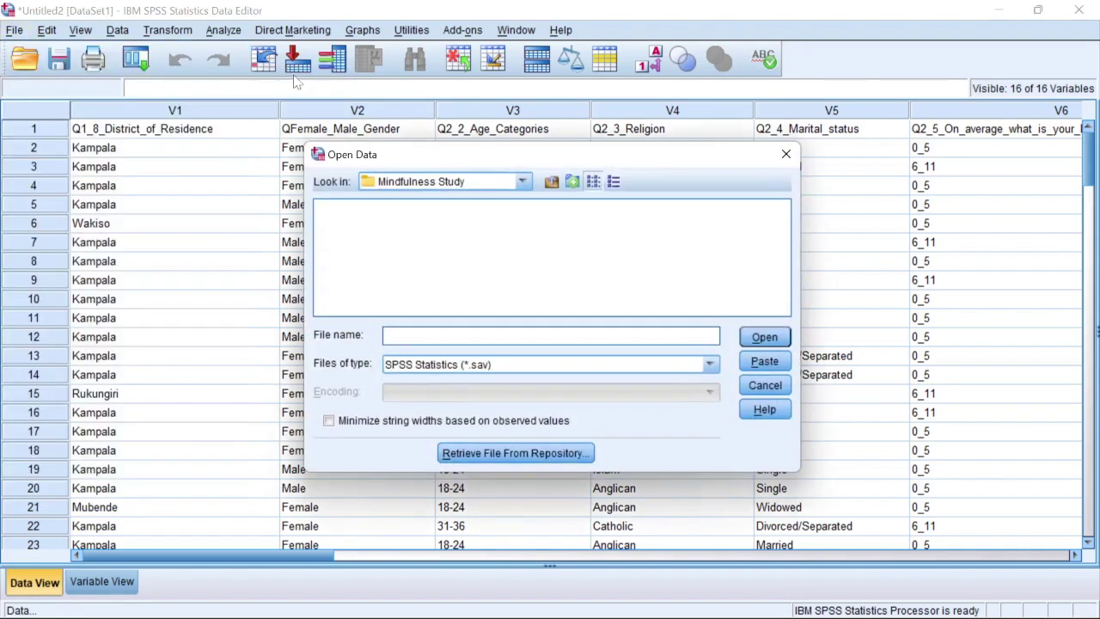
left_click(711, 364)
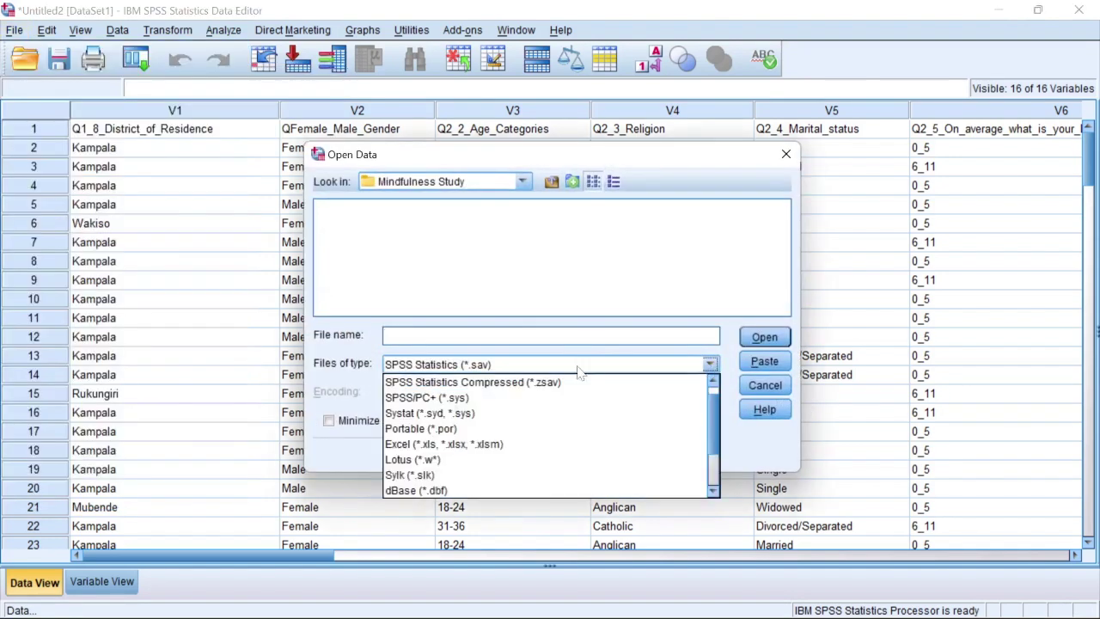
left_click(417, 445)
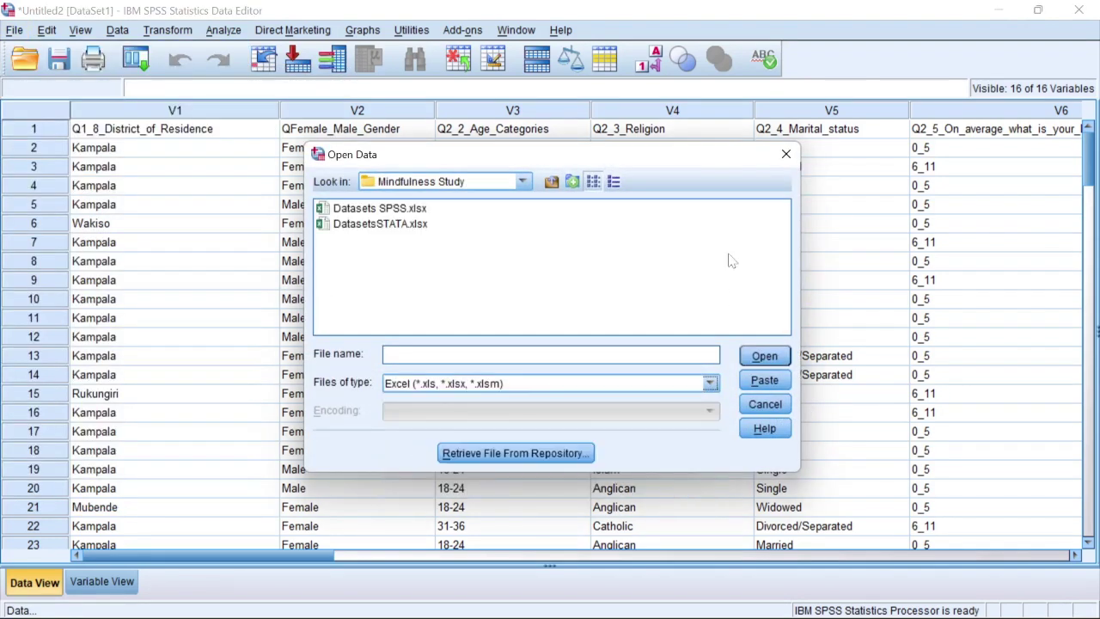
left_click(384, 214)
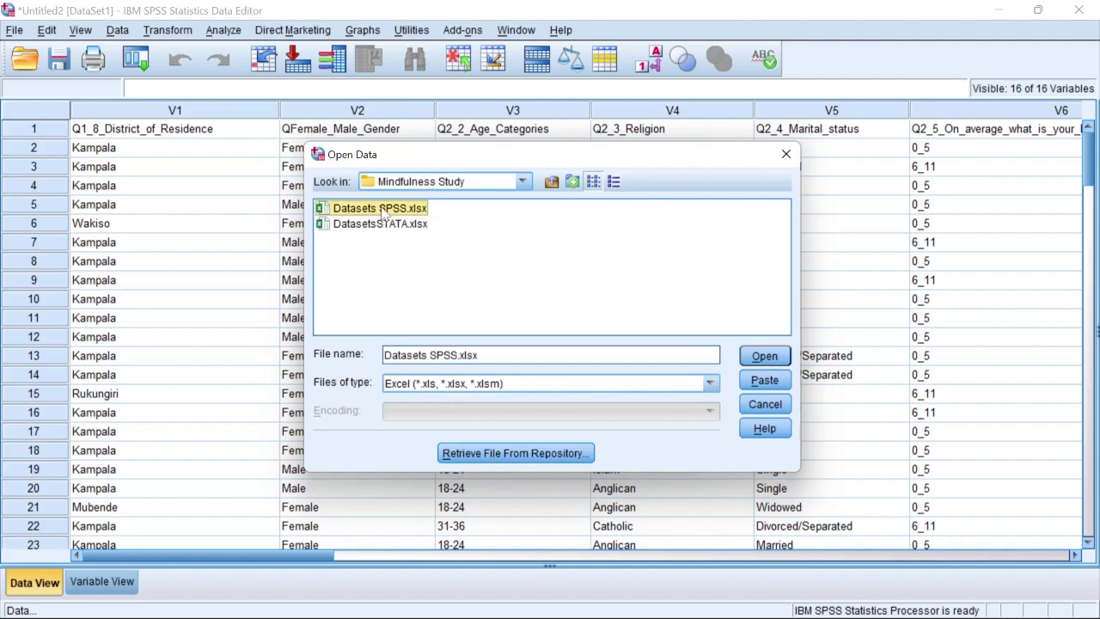
left_click(759, 359)
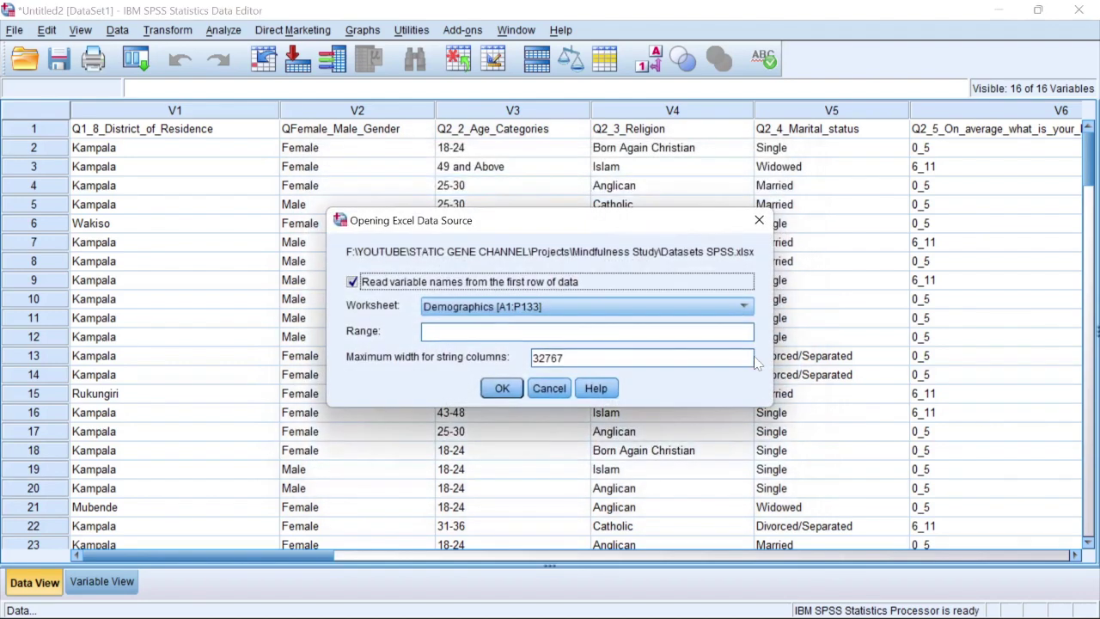
Keep Demographics [A1:P133] as the worksheet, with first-row names, and import it
left_click(559, 311)
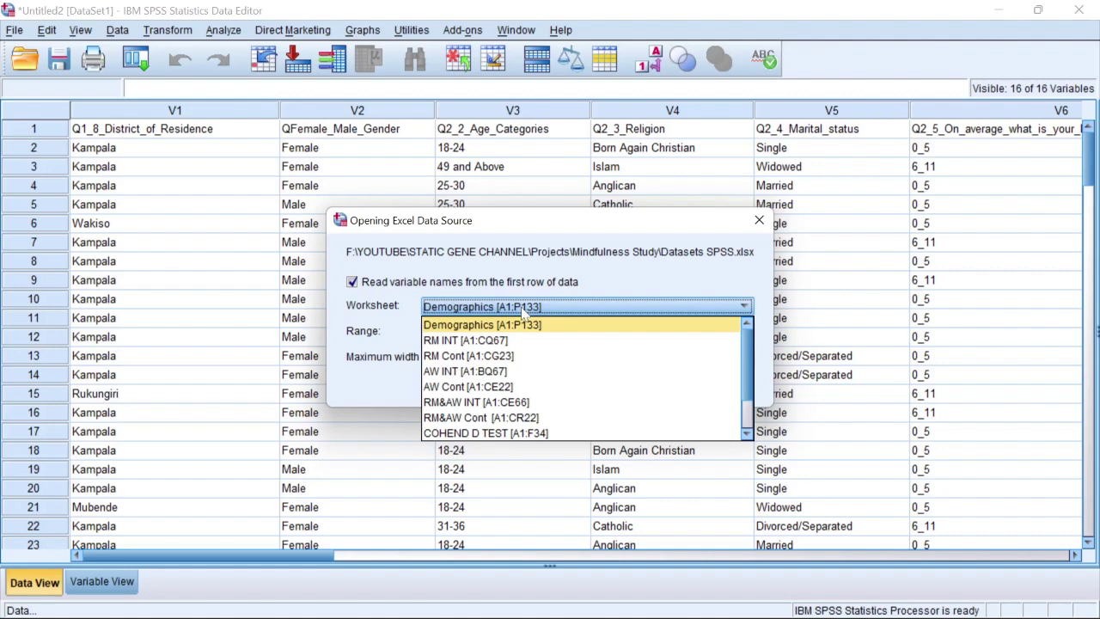
left_click(482, 325)
left_click(520, 311)
left_click(523, 324)
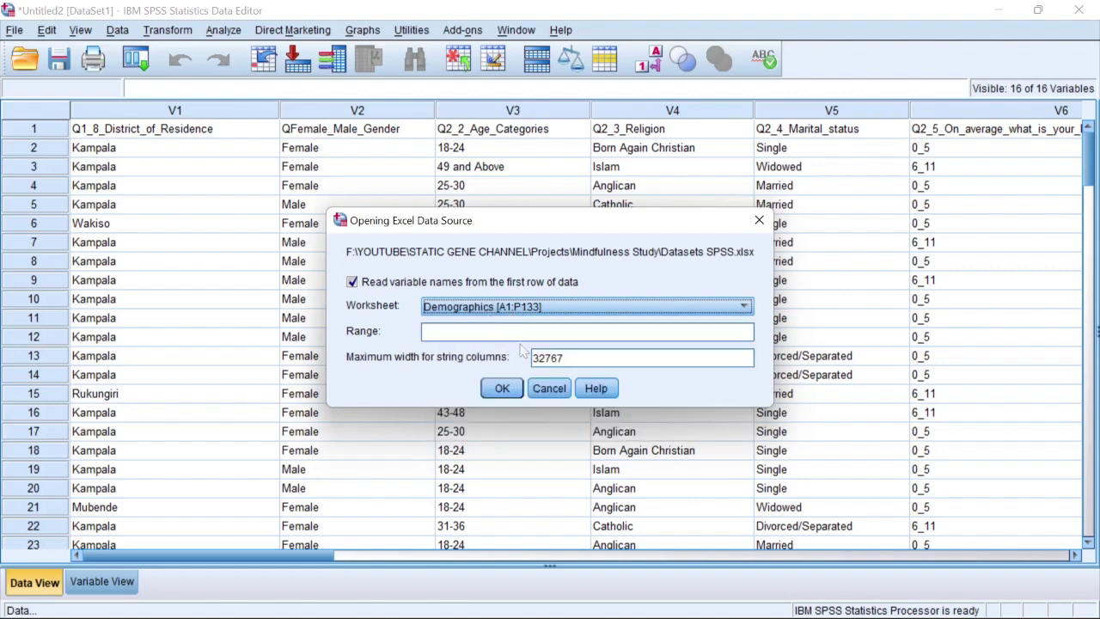
left_click(502, 390)
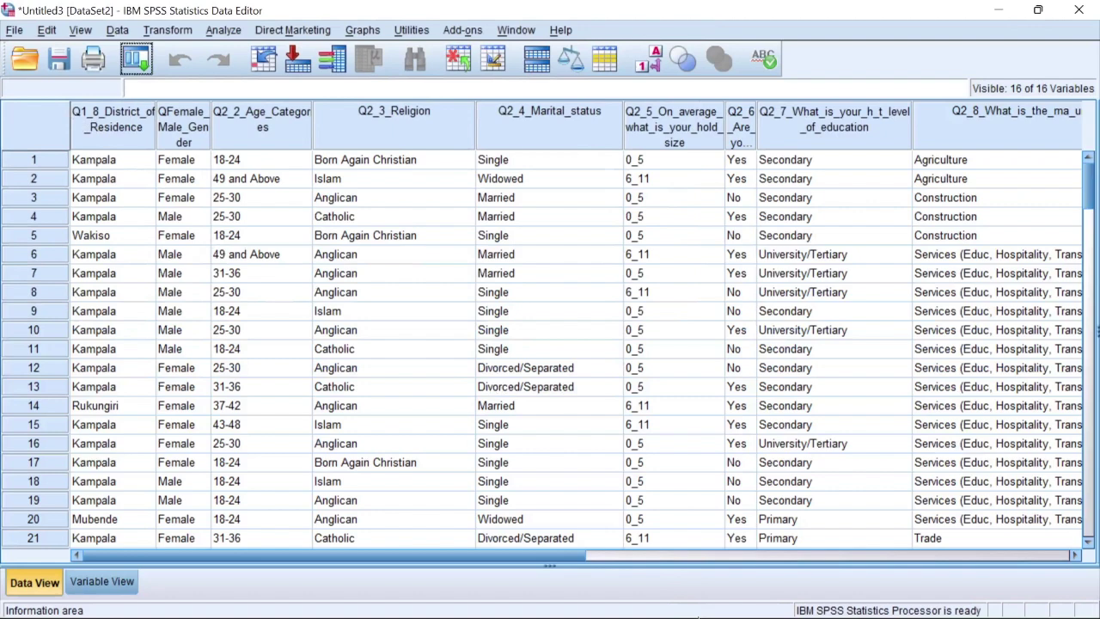
Close the old DataSet1 (Untitled2) window, answering No to saving it
mouse_move(754, 606)
left_click(748, 509)
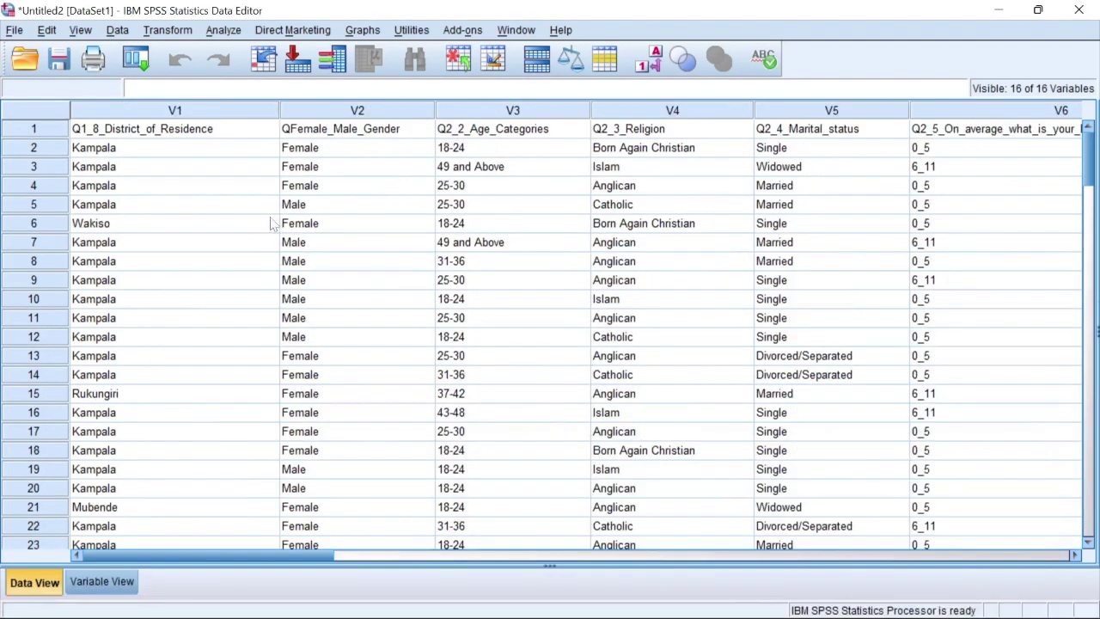
left_click(1080, 11)
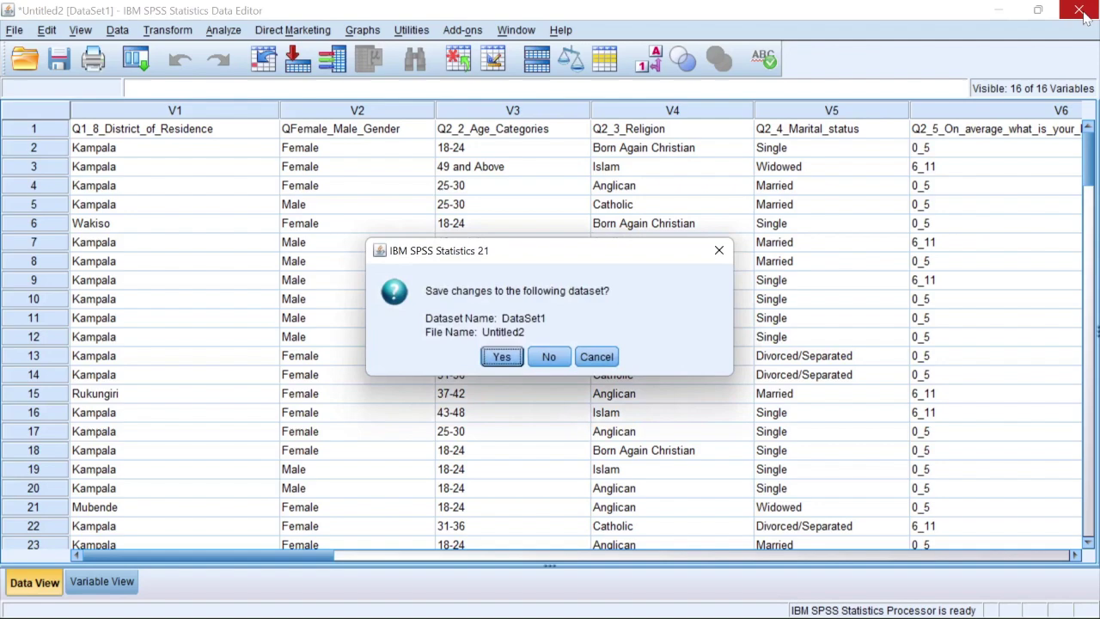
left_click(550, 364)
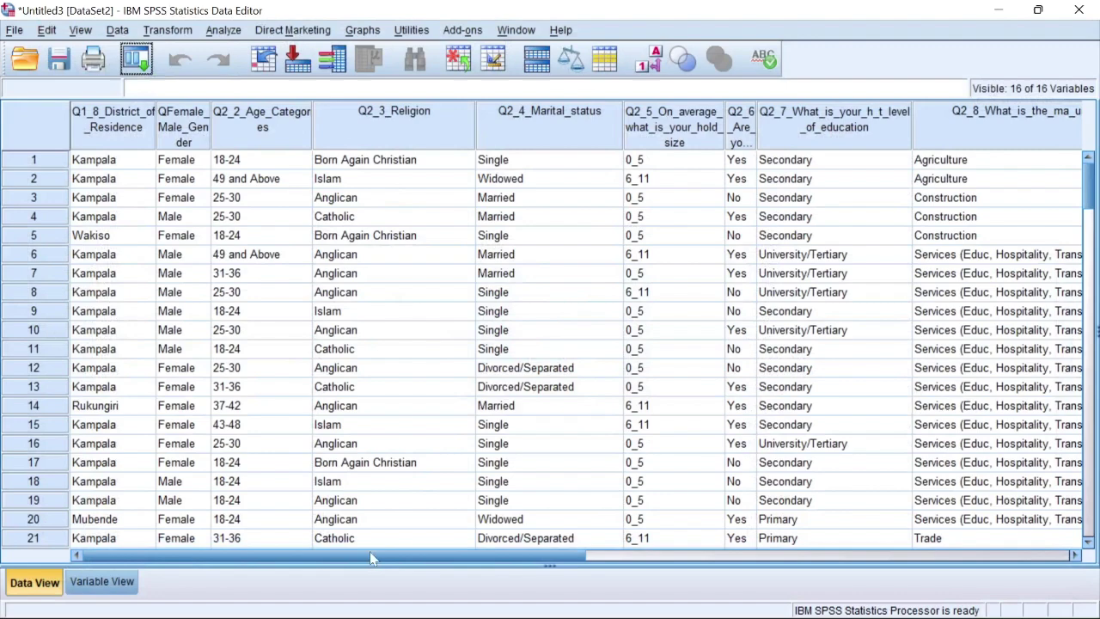
left_click_drag(369, 557, 817, 557)
left_click_drag(590, 136, 681, 135)
scroll(688, 324, "down", 3)
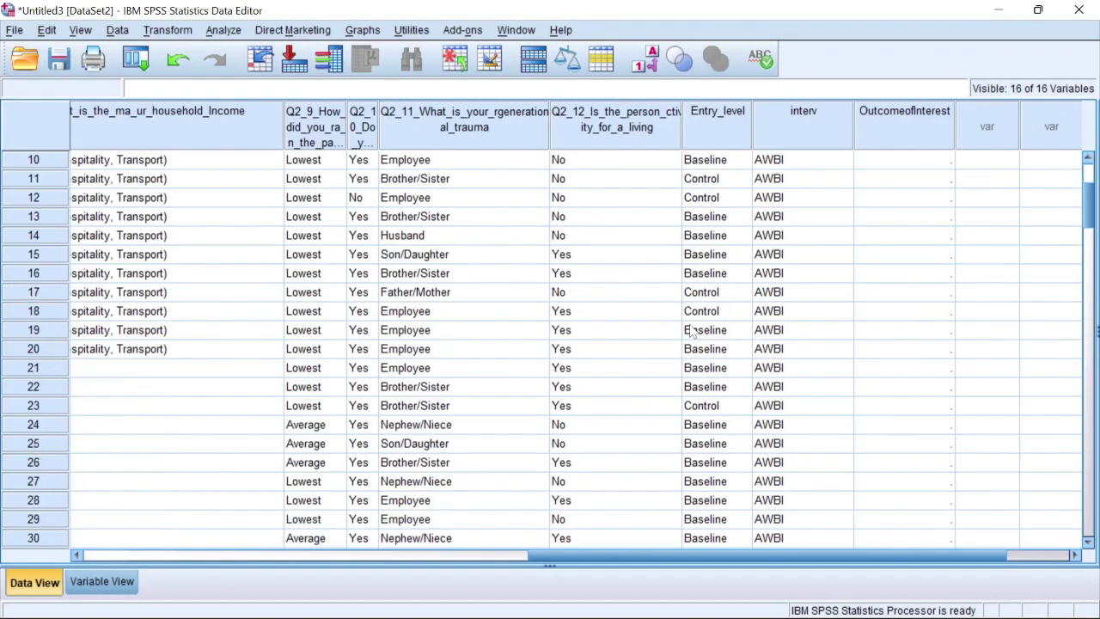
scroll(698, 331, "up", 3)
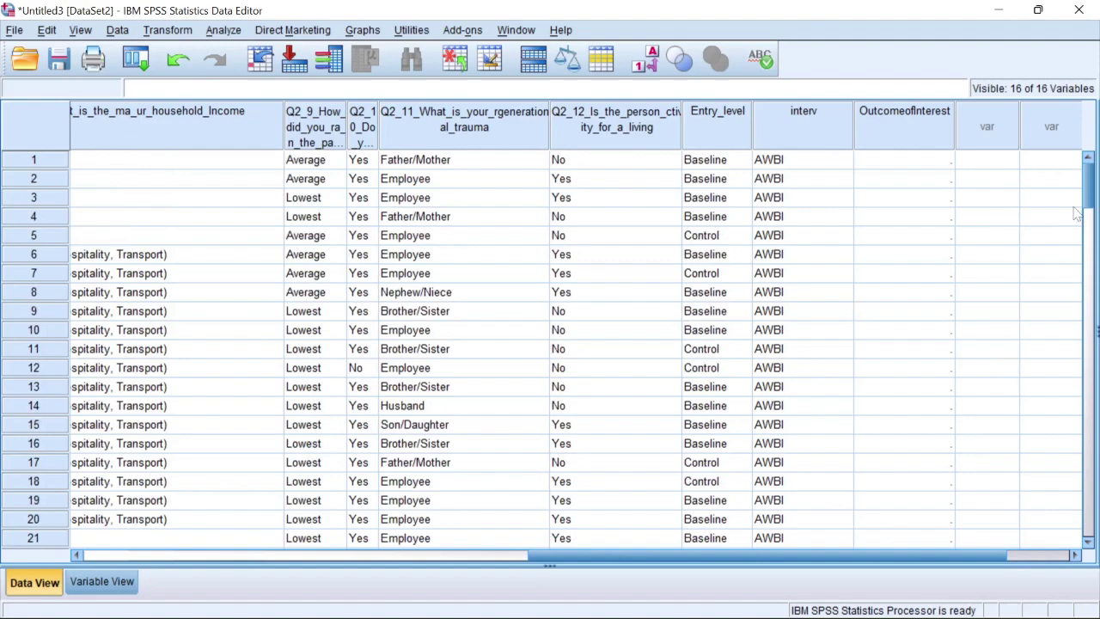
left_click_drag(1087, 200, 1066, 177)
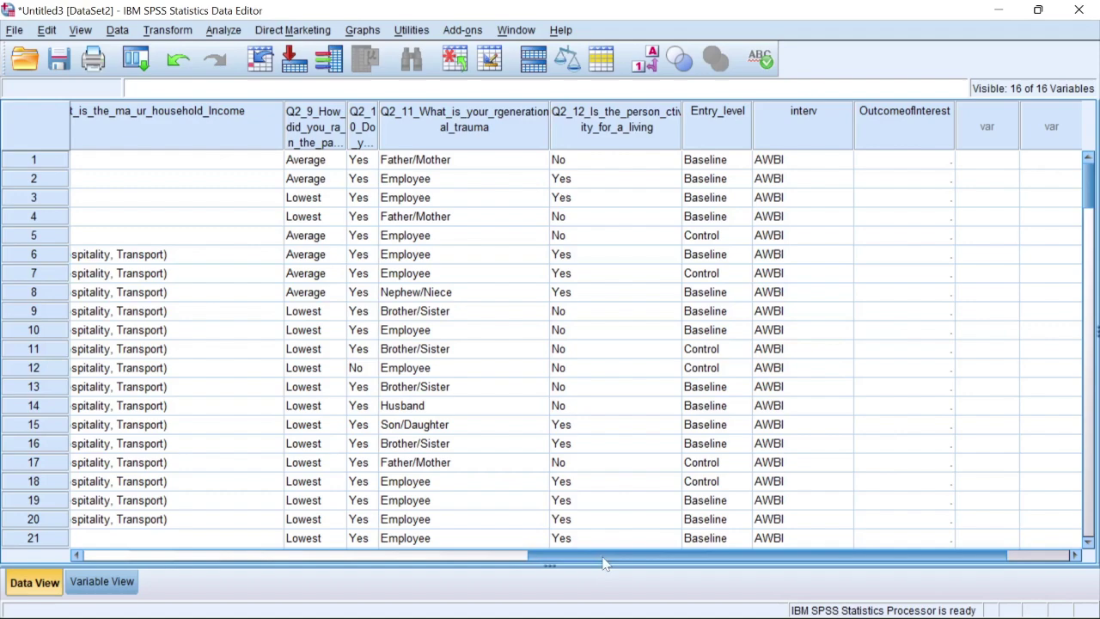
left_click_drag(604, 563, 90, 566)
scroll(290, 513, "down", 4)
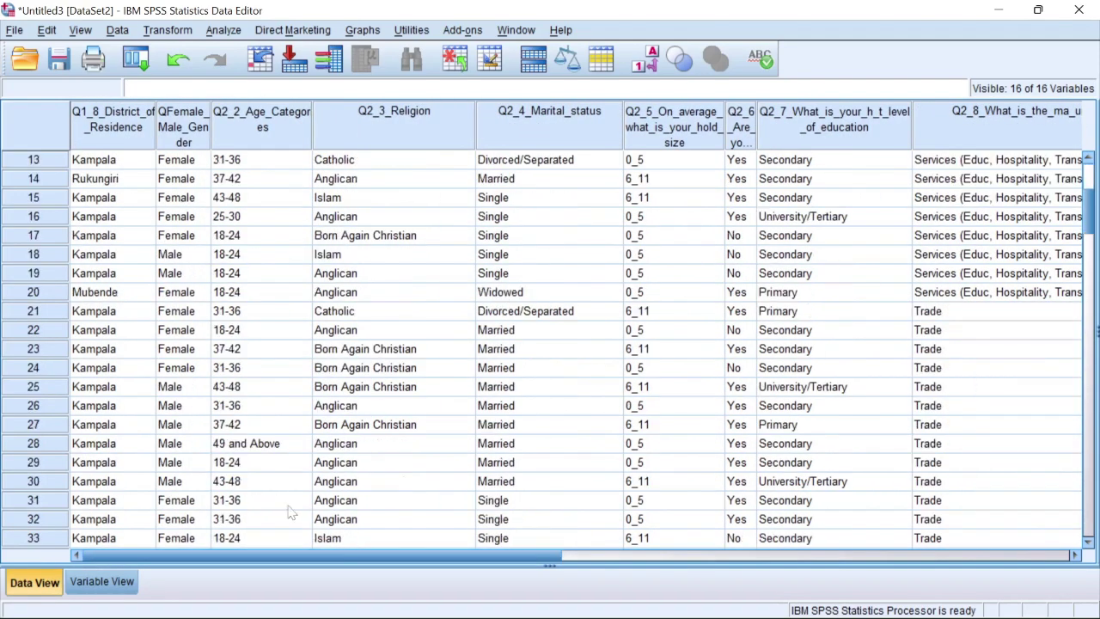
left_click_drag(249, 554, 792, 554)
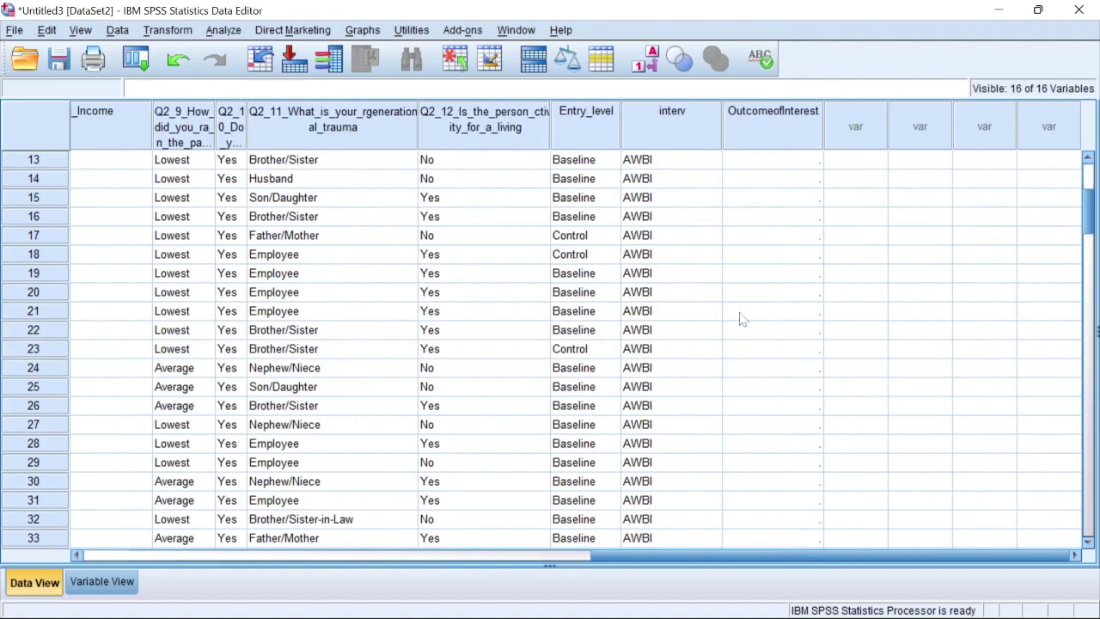
scroll(1091, 179, "up", 4)
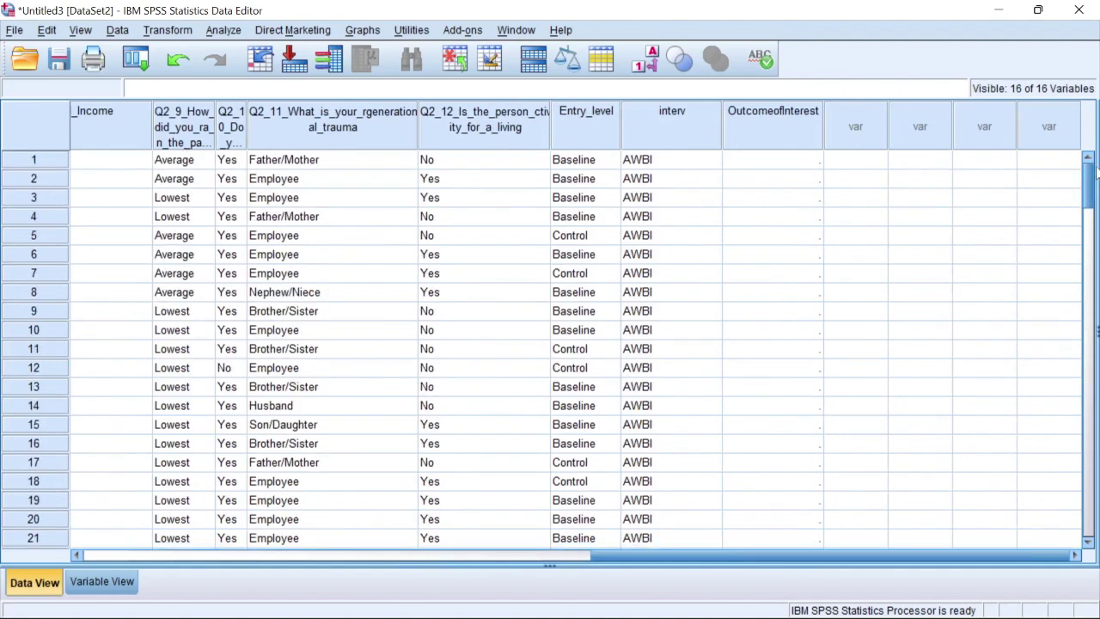
left_click_drag(1087, 194, 1079, 172)
left_click_drag(613, 555, 307, 594)
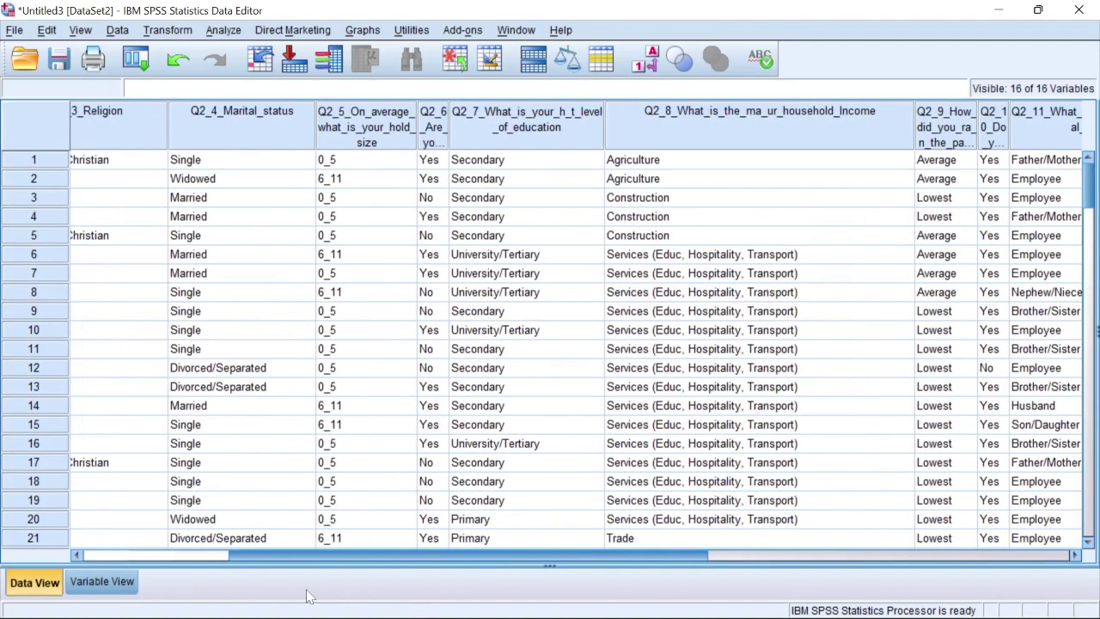
left_click(115, 555)
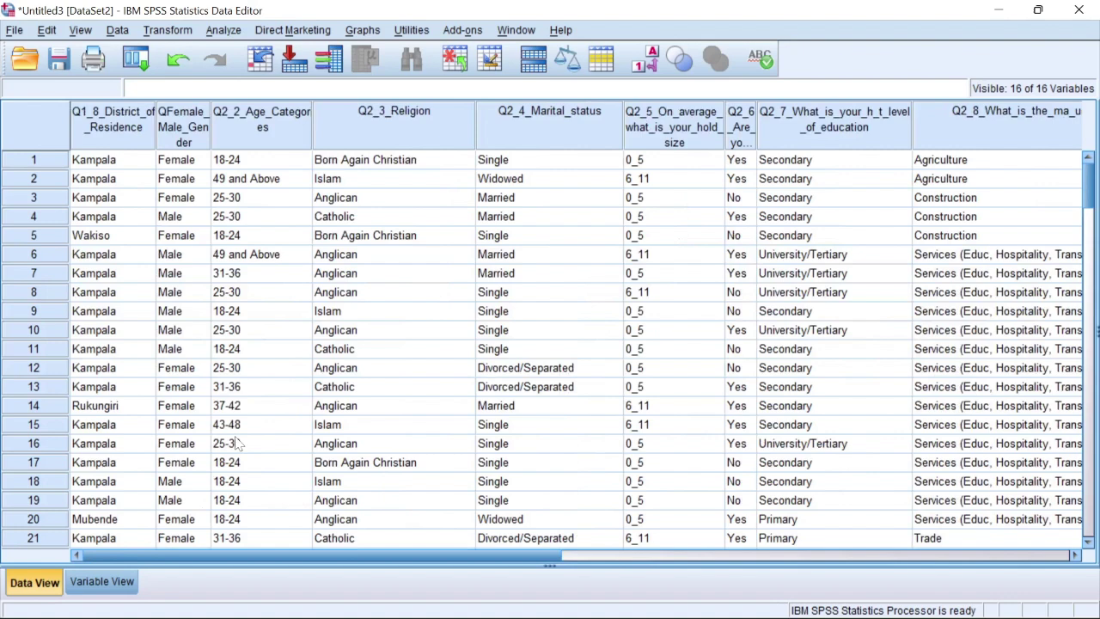
Inspect row 10's education value and Q2_11 entries like Employee, Father/Mother, Brother/Sister
mouse_move(258, 618)
left_click(767, 329)
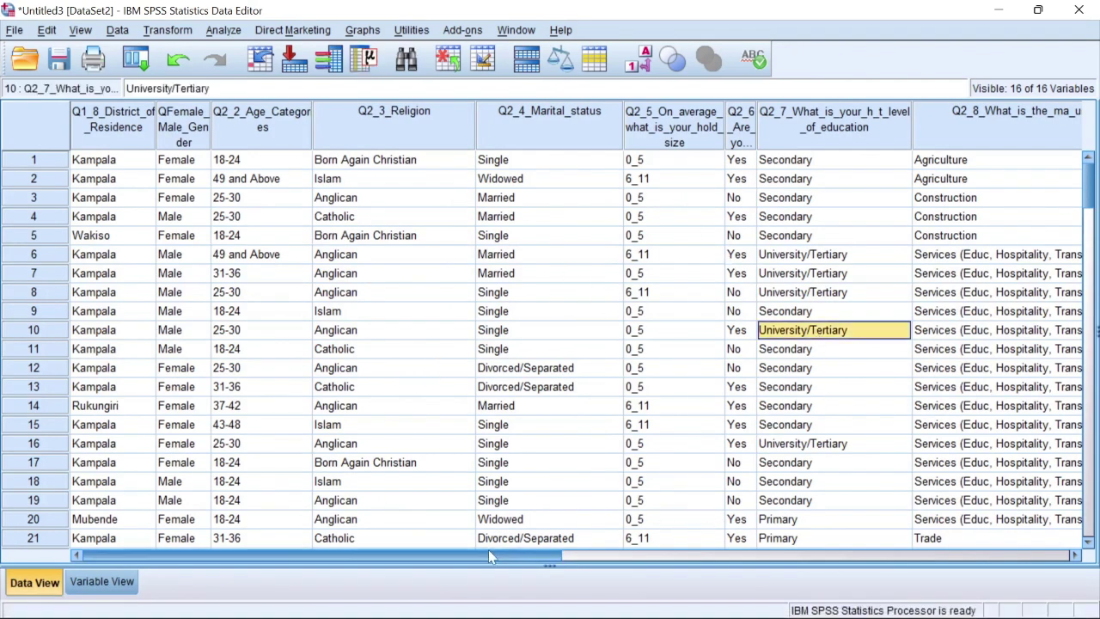
left_click_drag(488, 557, 606, 557)
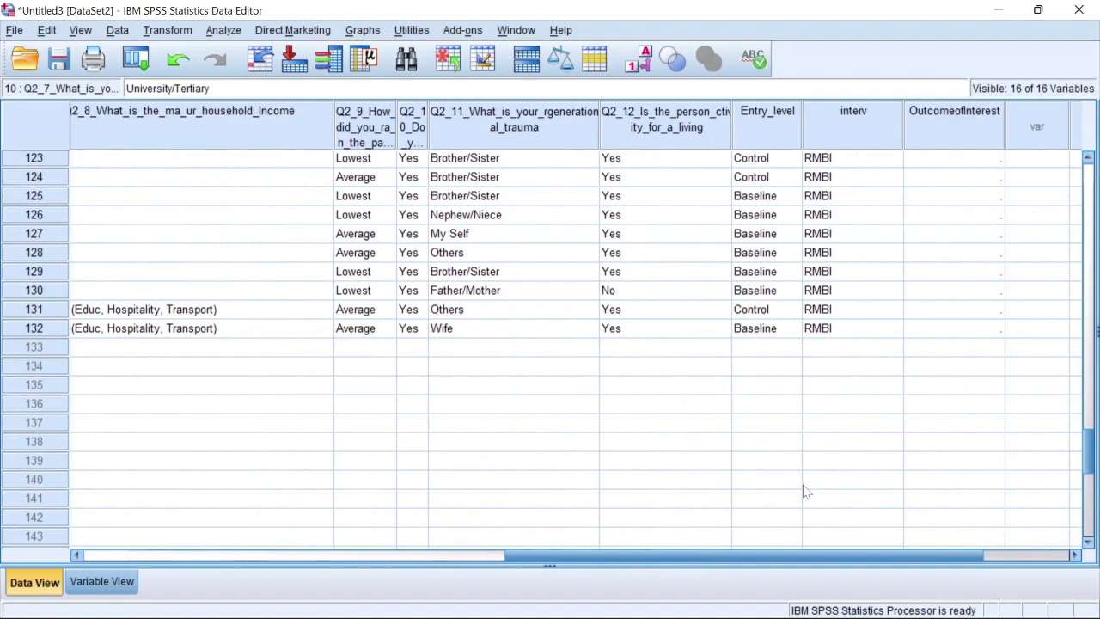
left_click(509, 115)
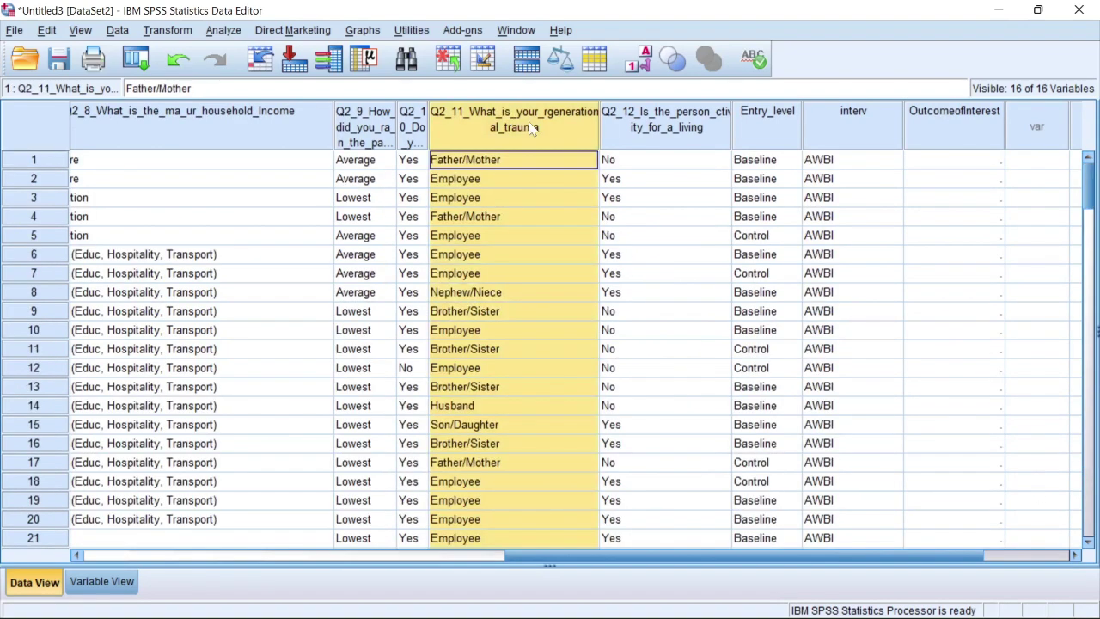
left_click(497, 219)
left_click(486, 162)
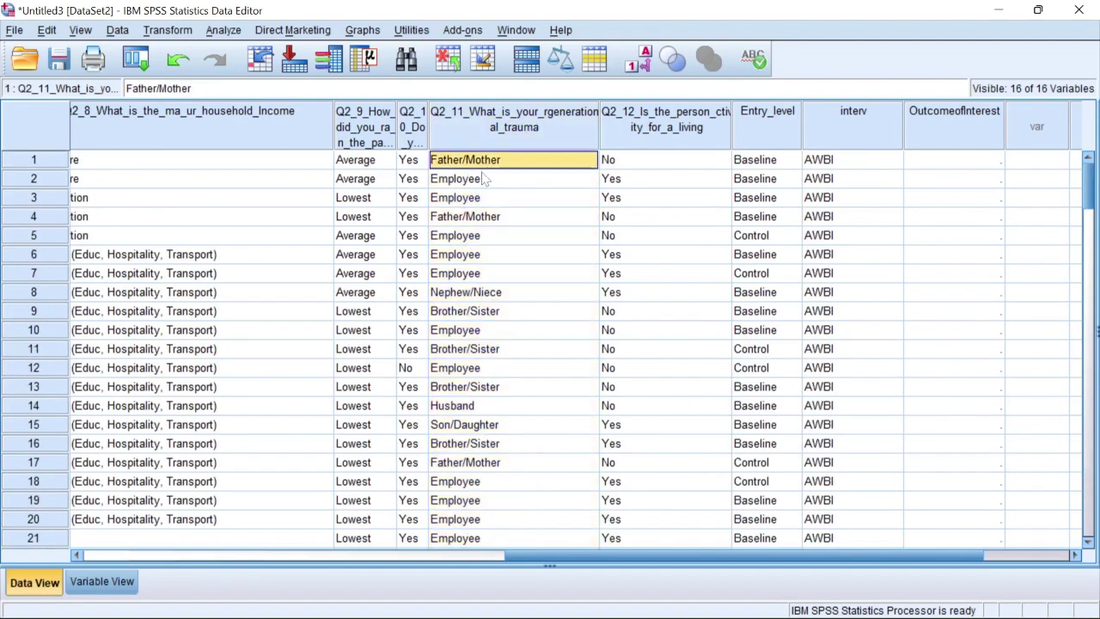
left_click(481, 179)
left_click(471, 220)
left_click(478, 313)
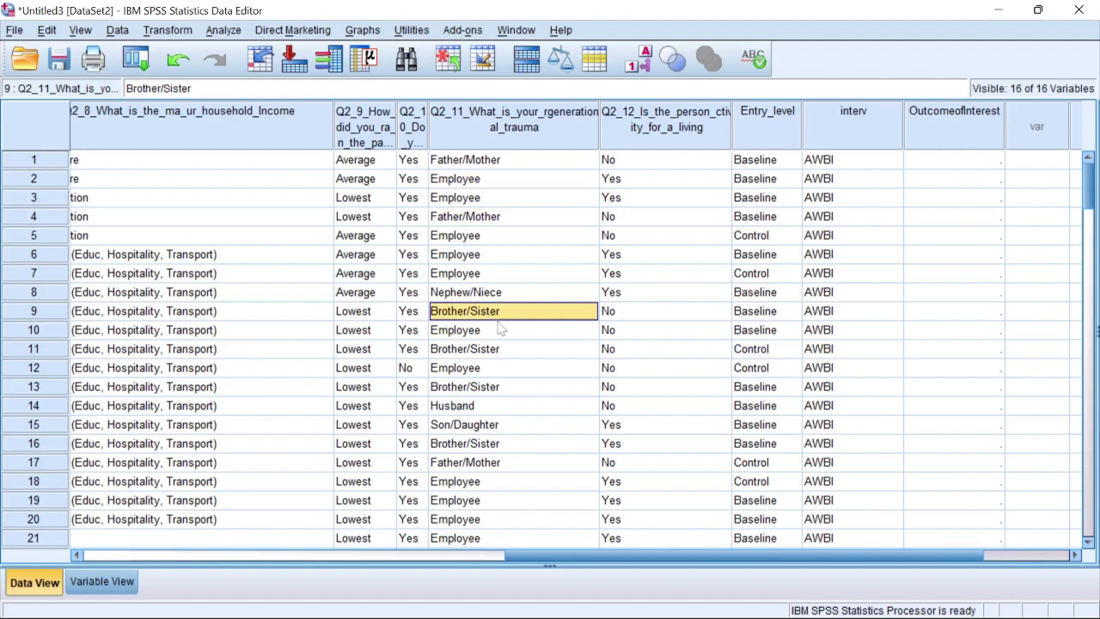
Check the Wife and Husband entries, switch to Variable View, and open the Analyze menu
left_click_drag(1088, 198, 1094, 294)
left_click(496, 233)
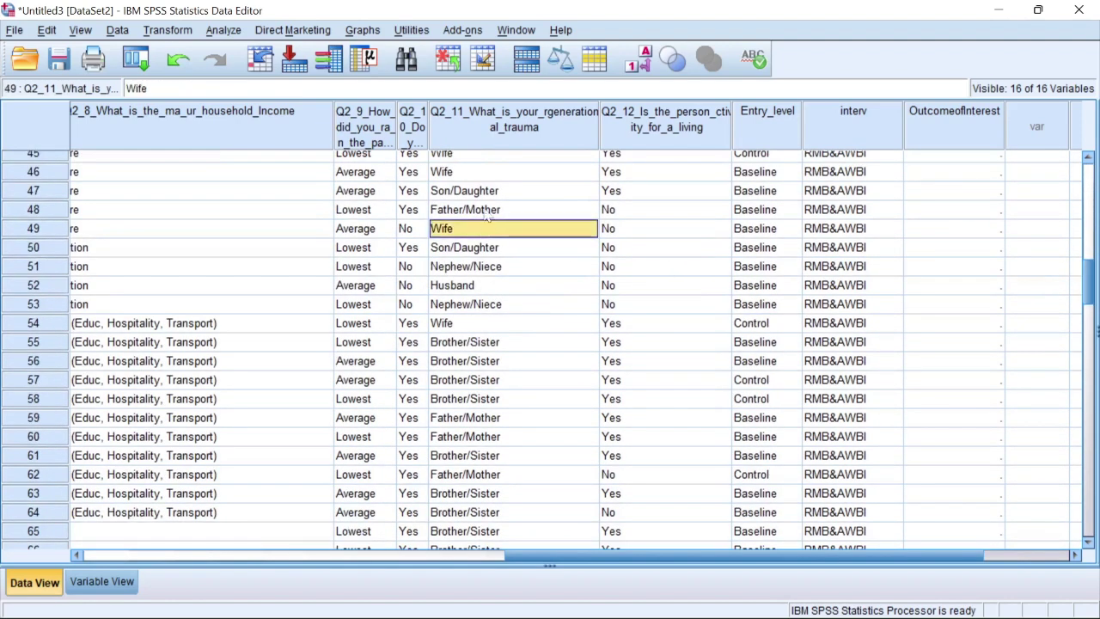
left_click(474, 286)
scroll(507, 335, "down", 6)
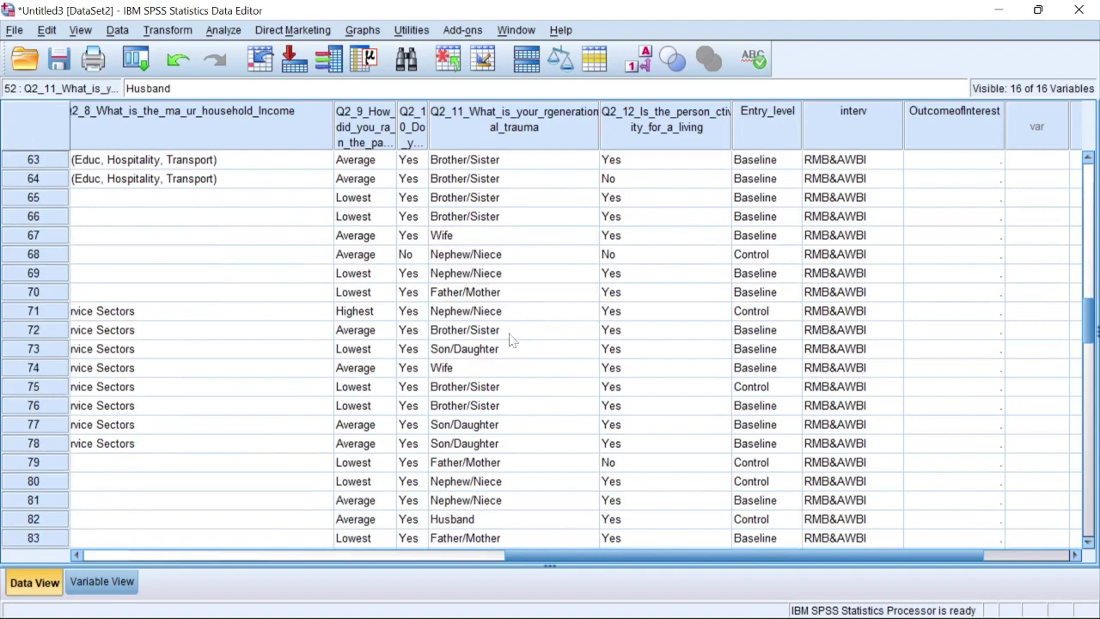
scroll(514, 338, "down", 18)
scroll(521, 335, "up", 19)
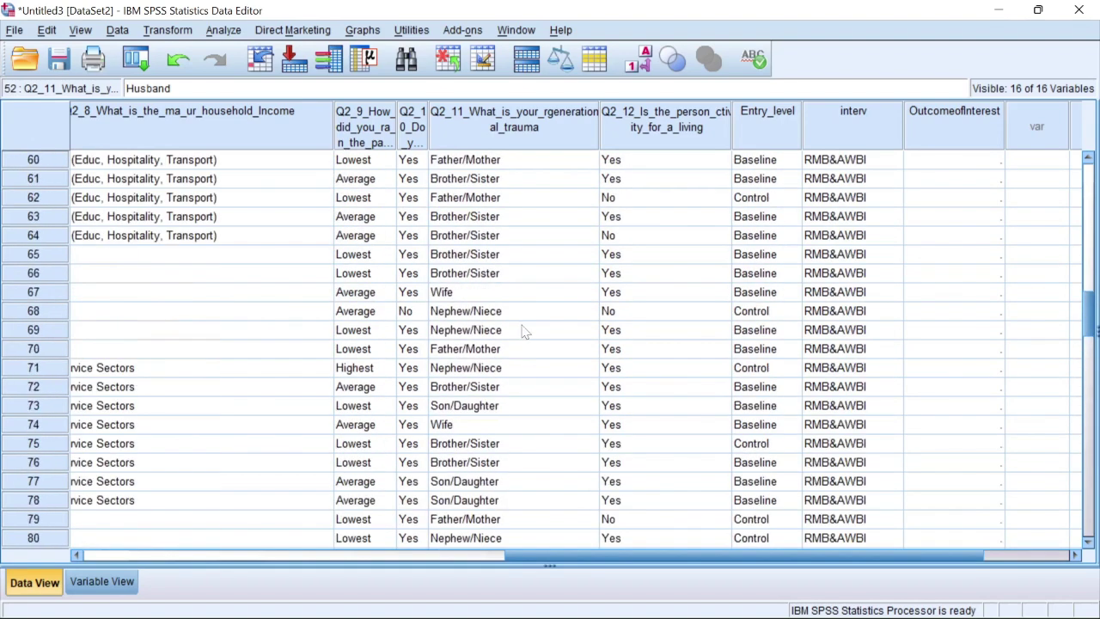
scroll(523, 334, "up", 9)
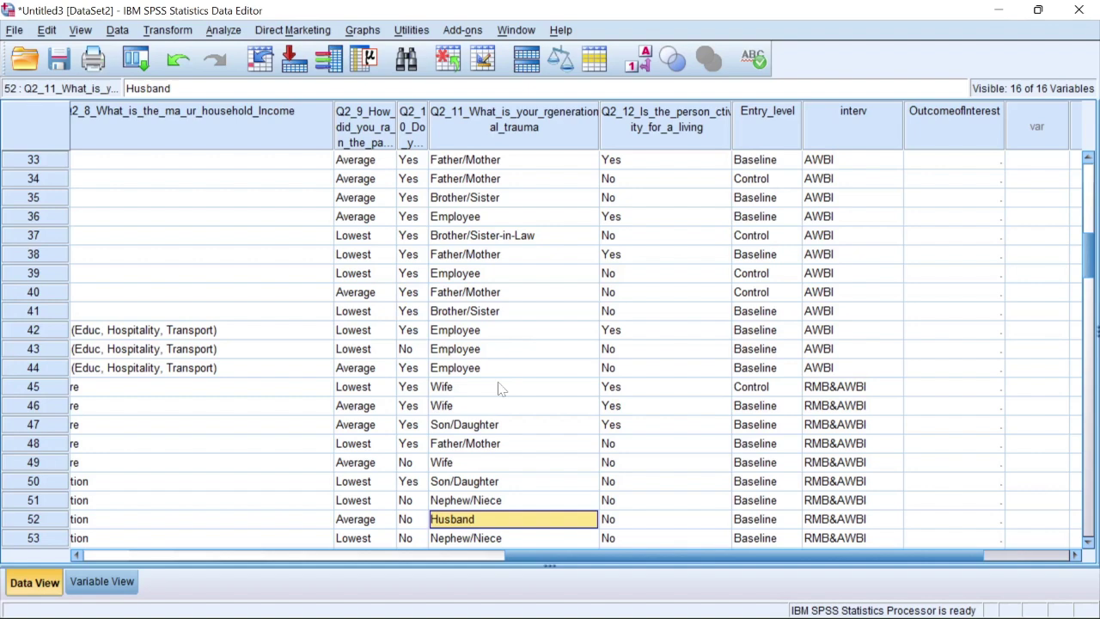
key("ctrl+t")
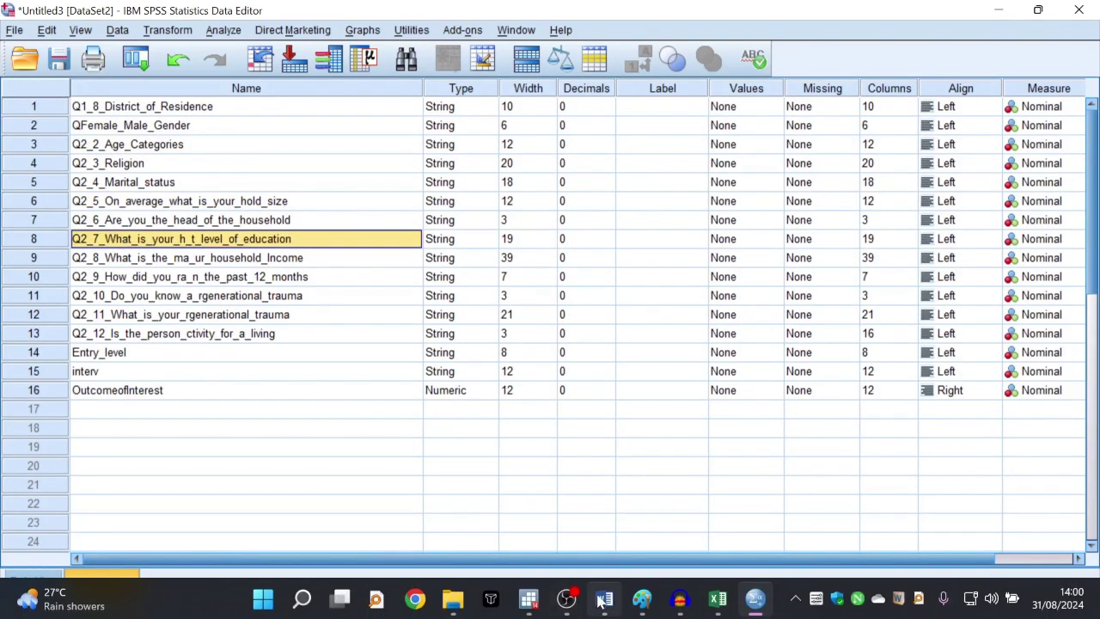
left_click(222, 30)
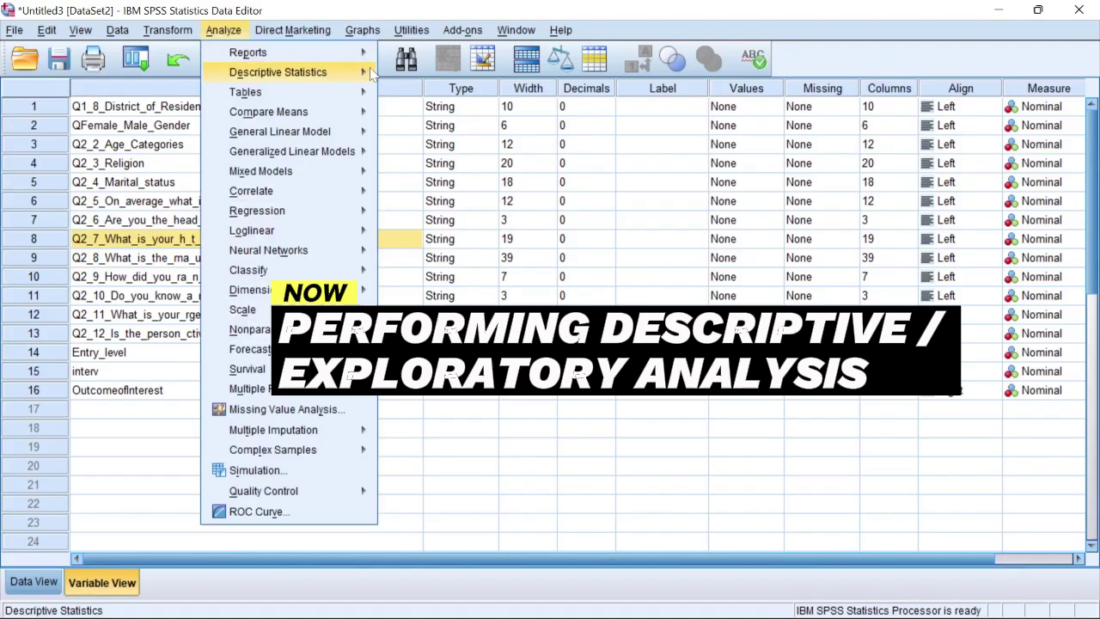